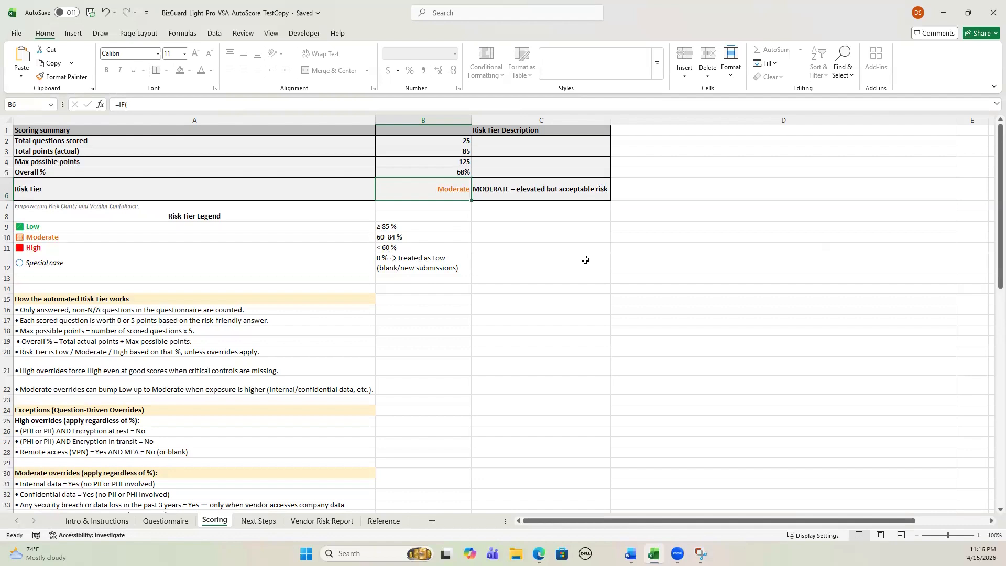
# Review the vendor's responses, points and notes throughout the Questionnaire sheet, from internal ownership to business stability and ethics
pyautogui.click(182, 525)
pyautogui.scroll(10, 472, 391)
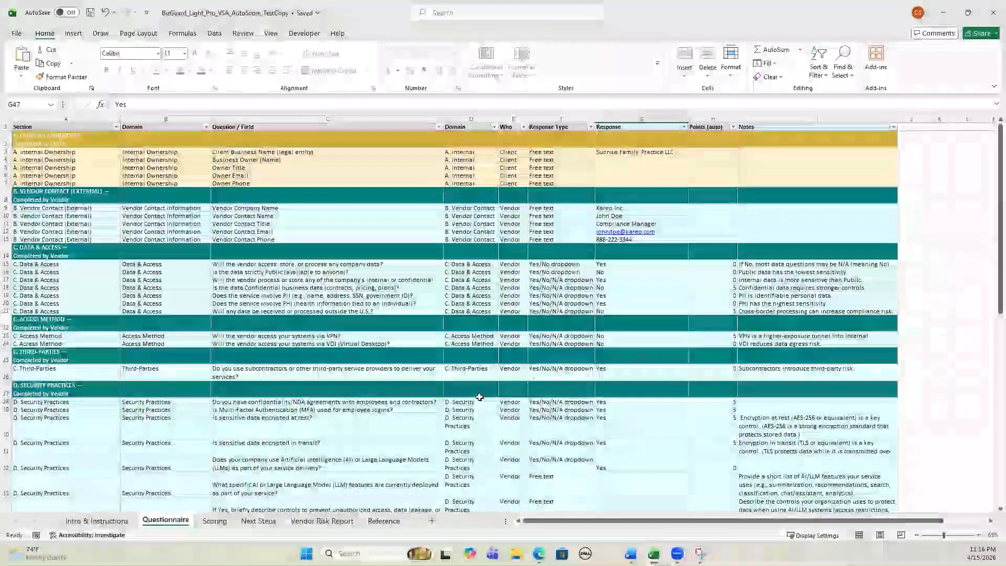
pyautogui.scroll(-2, 479, 397)
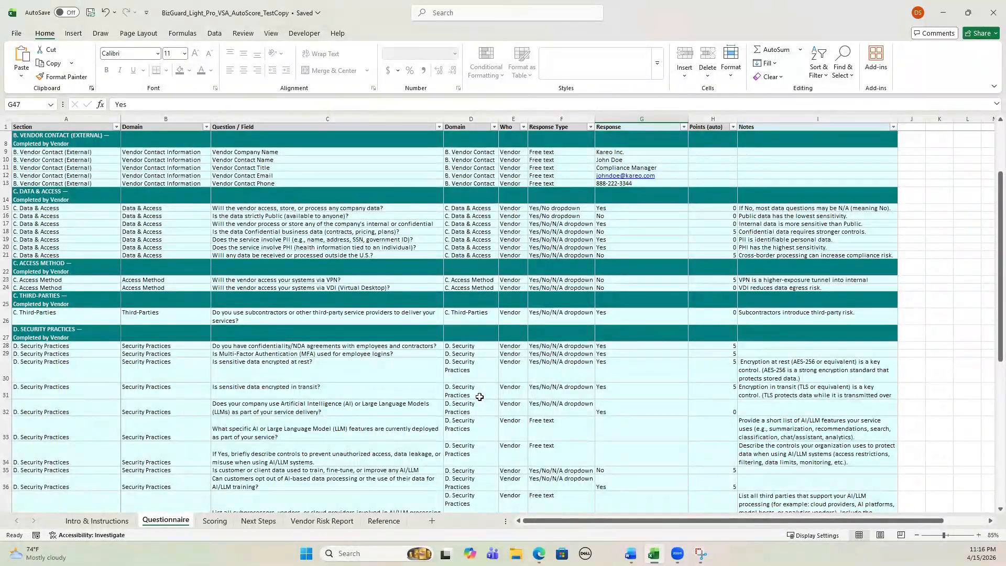
pyautogui.scroll(-1, 479, 396)
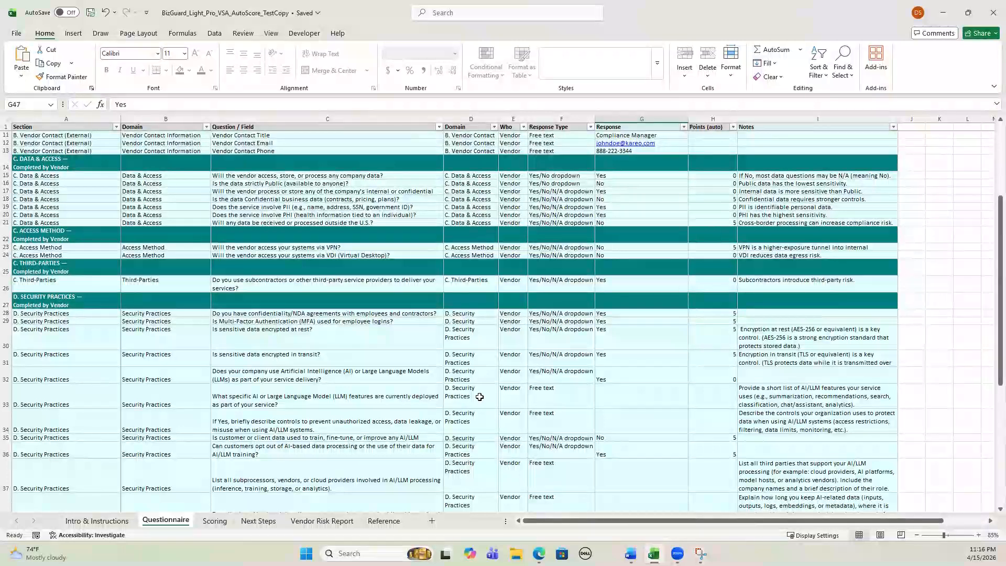
pyautogui.scroll(-1, 479, 397)
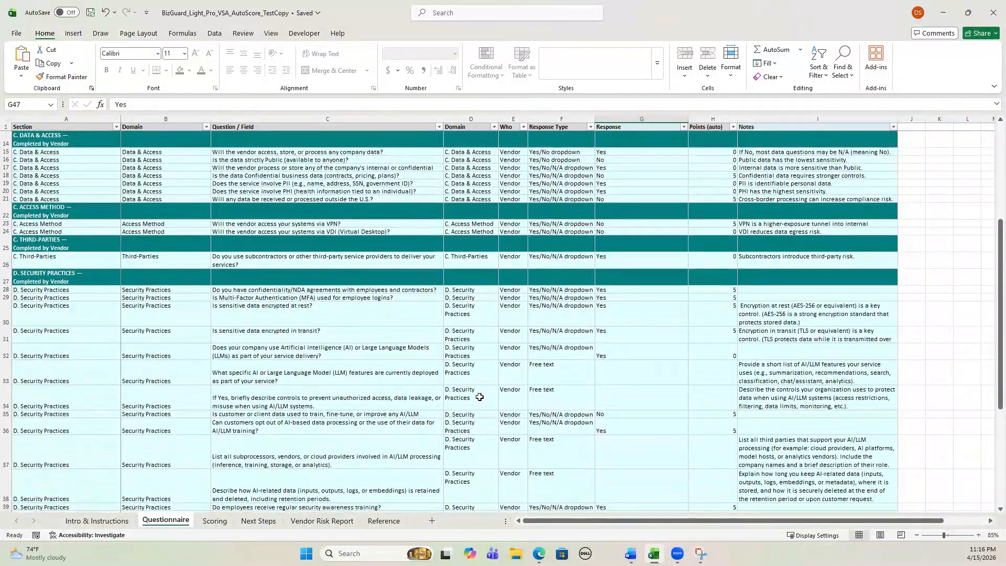
pyautogui.scroll(-3, 479, 397)
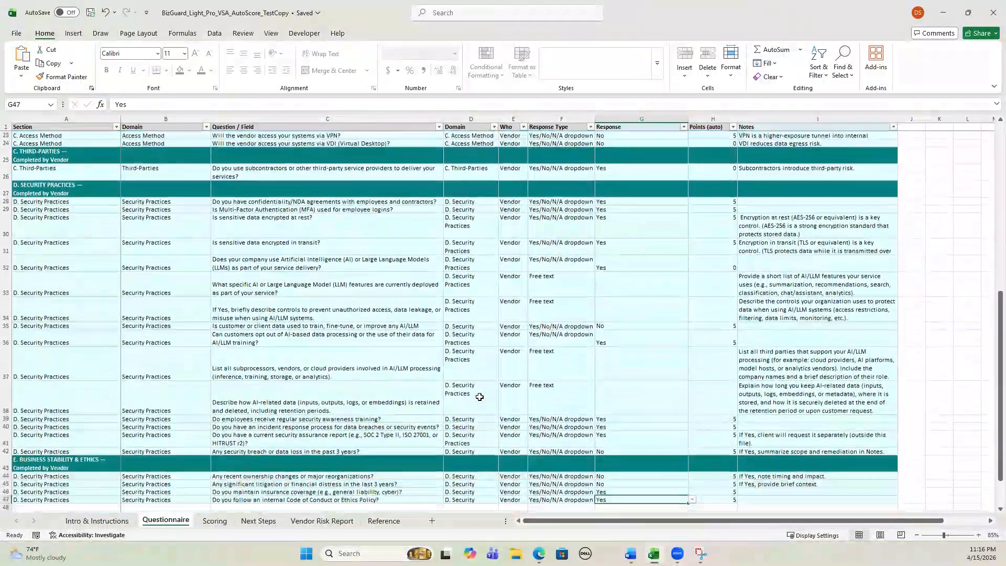
pyautogui.scroll(-2, 479, 397)
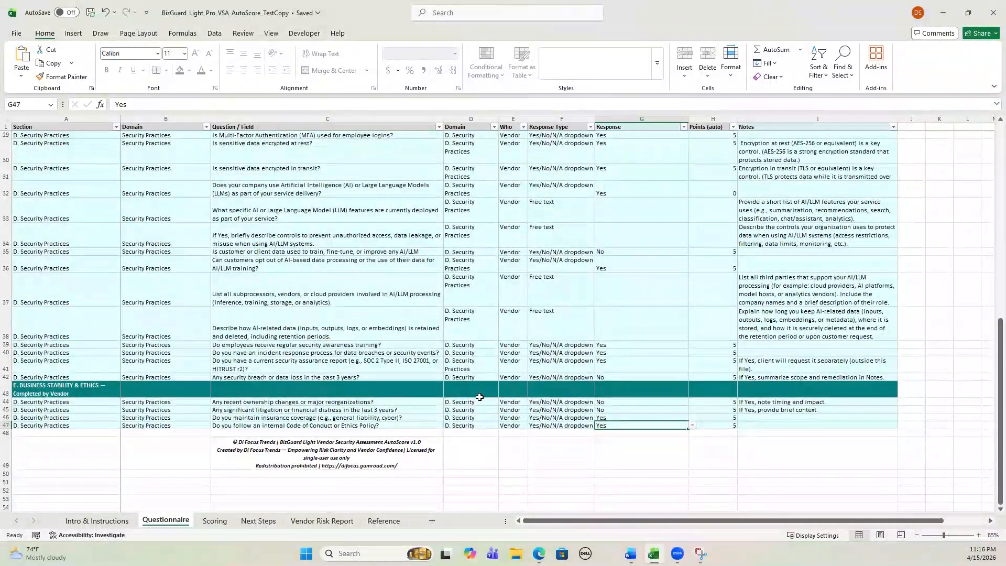
pyautogui.scroll(-1, 480, 397)
pyautogui.scroll(-2, 479, 398)
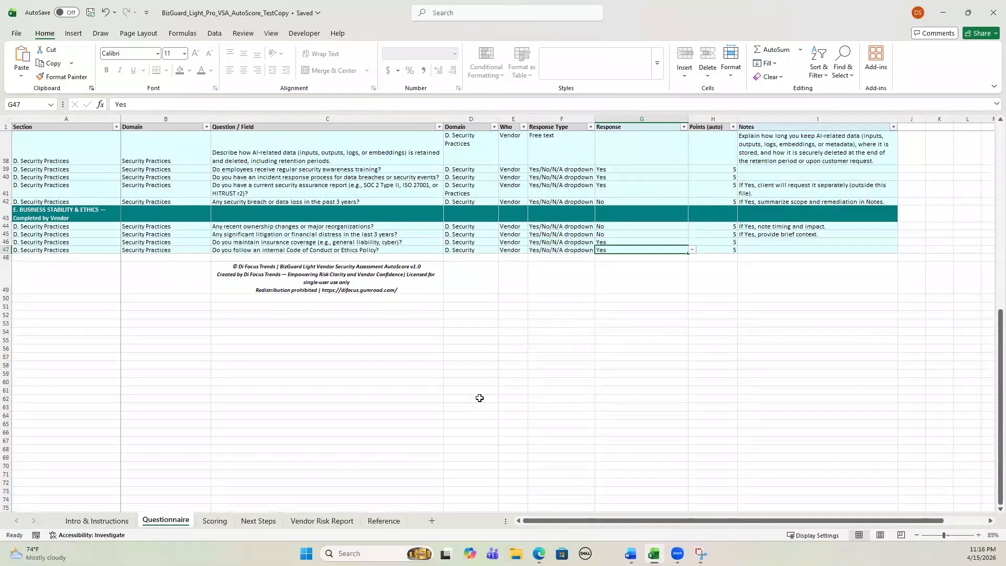
# Check the risk tier on the Scoring sheet, and review the Vendor Risk Report's data summary, client assessment questions and remediation section
pyautogui.click(215, 520)
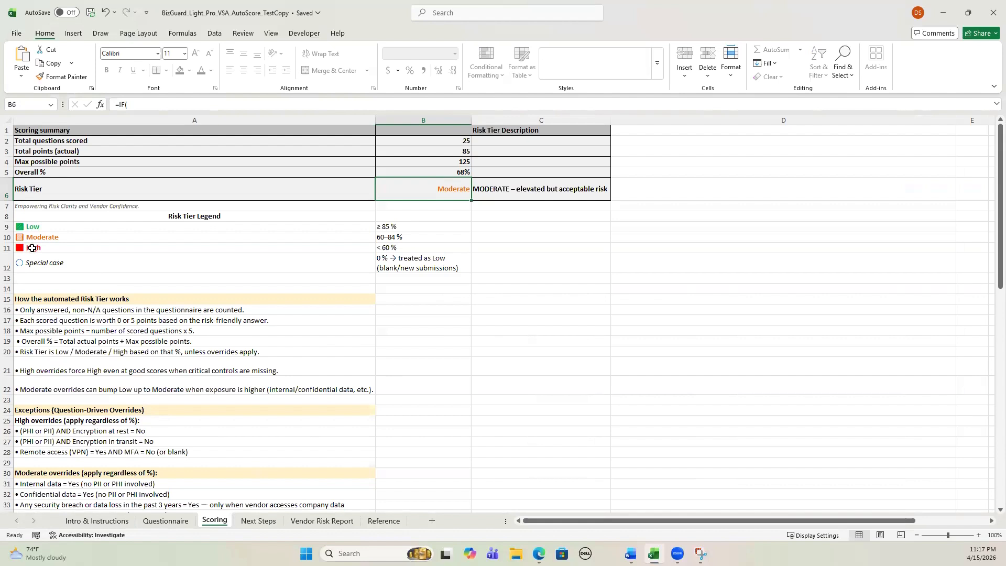
pyautogui.click(309, 524)
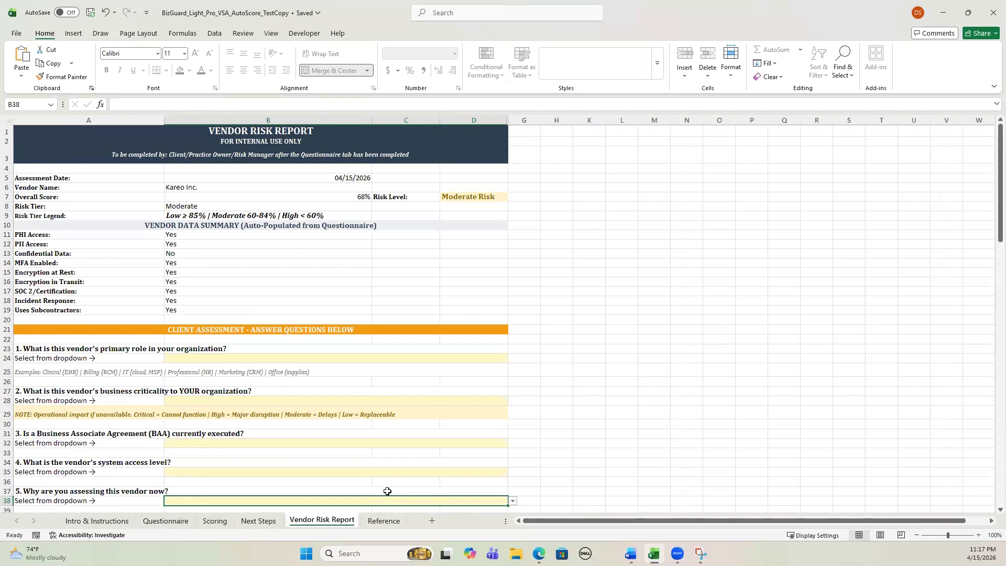
pyautogui.scroll(-1, 389, 467)
pyautogui.scroll(1, 388, 466)
pyautogui.scroll(-1, 388, 466)
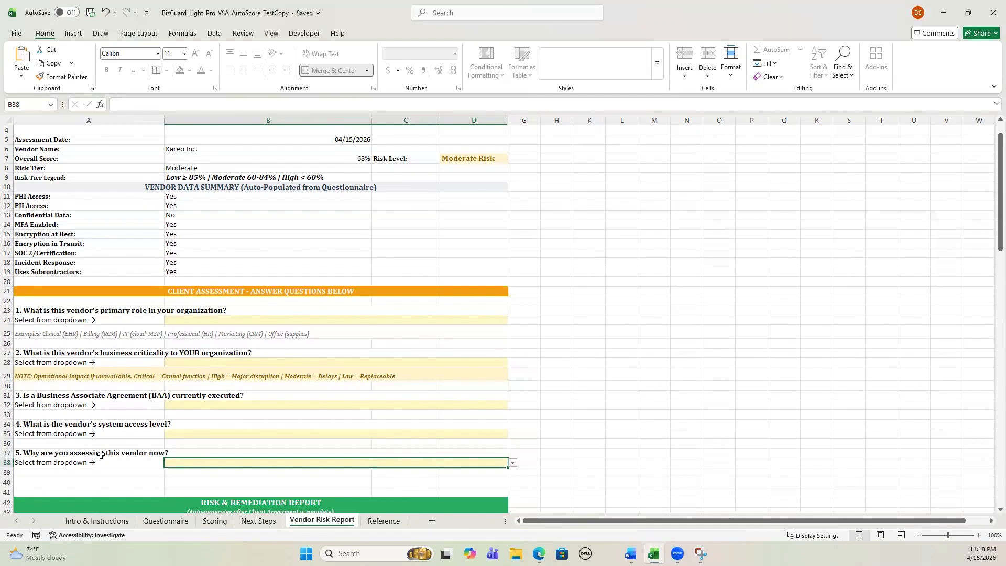
pyautogui.scroll(-7, 191, 409)
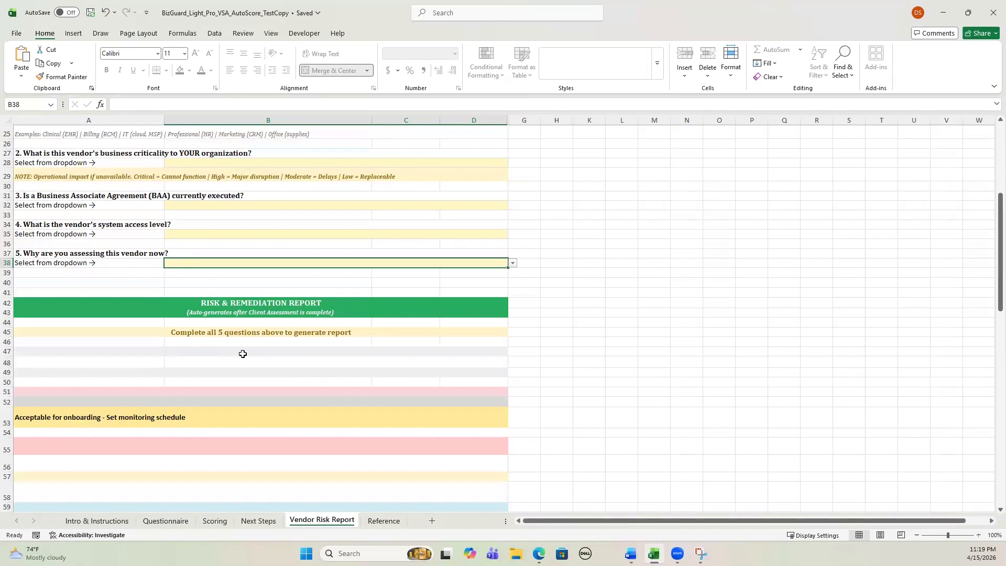
pyautogui.scroll(-2, 243, 353)
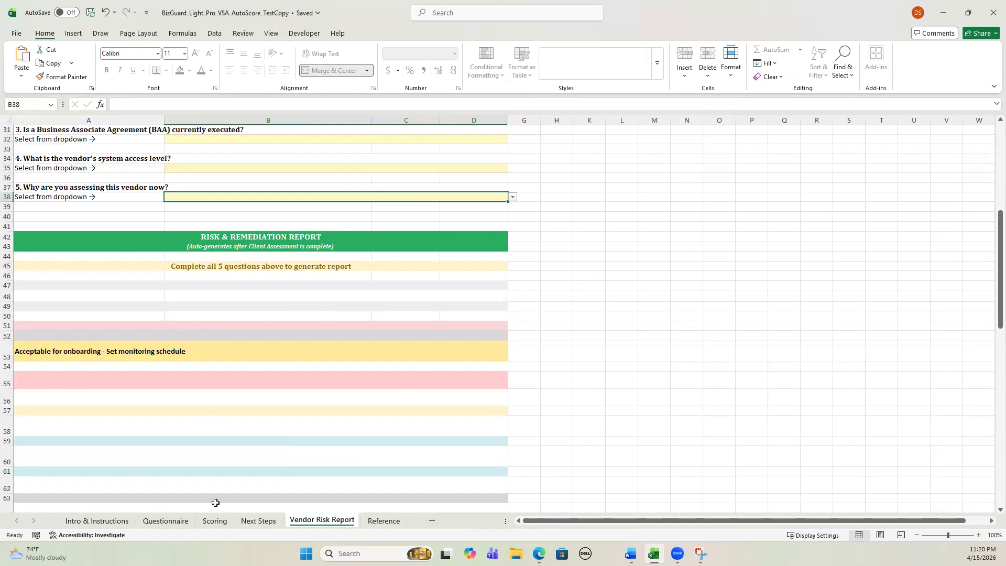
# Examine the Questionnaire's vendor company name and the Data & Access answers on company data, confidential data, PII and PHI
pyautogui.click(177, 524)
pyautogui.scroll(12, 469, 426)
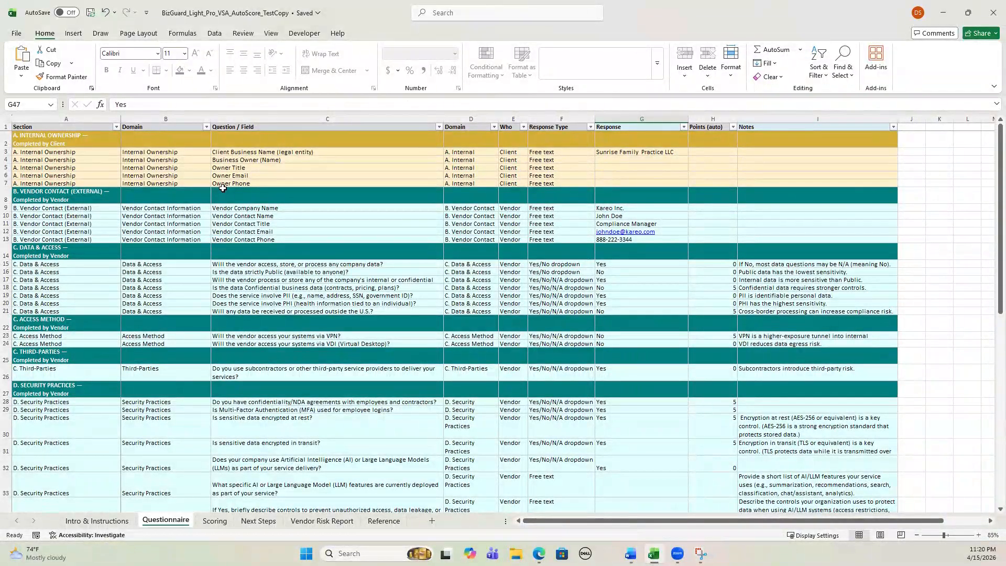
pyautogui.click(633, 208)
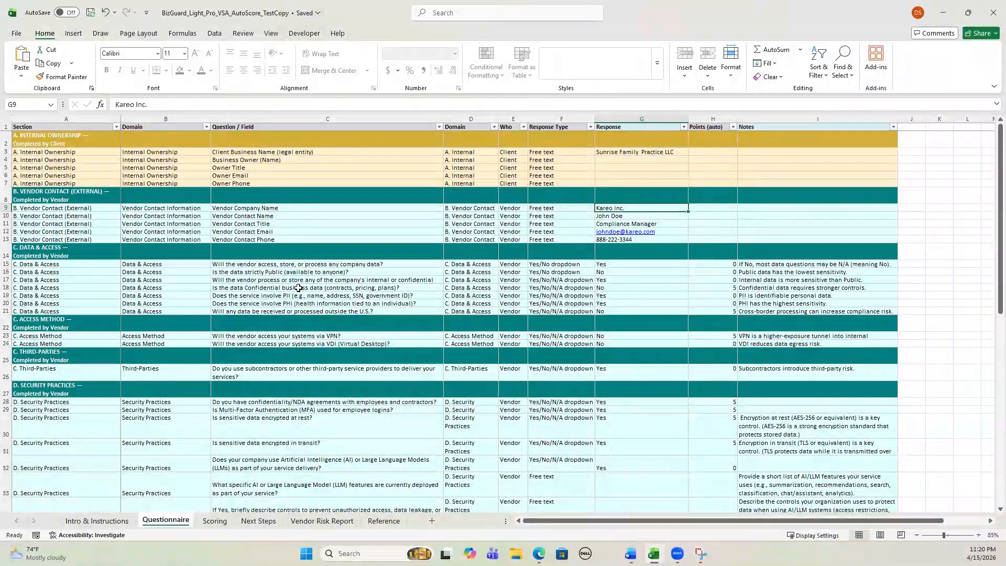
pyautogui.click(303, 266)
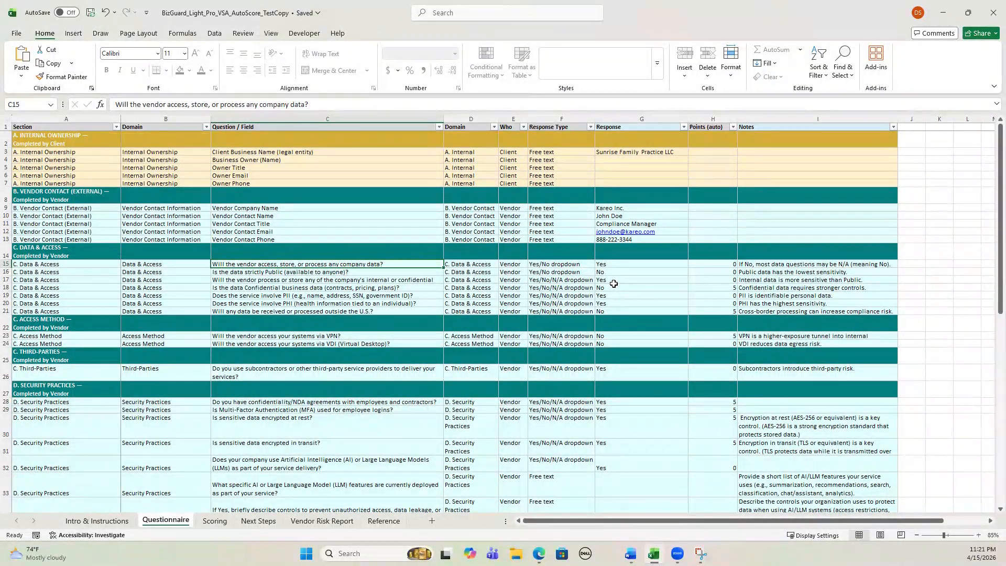
pyautogui.click(383, 285)
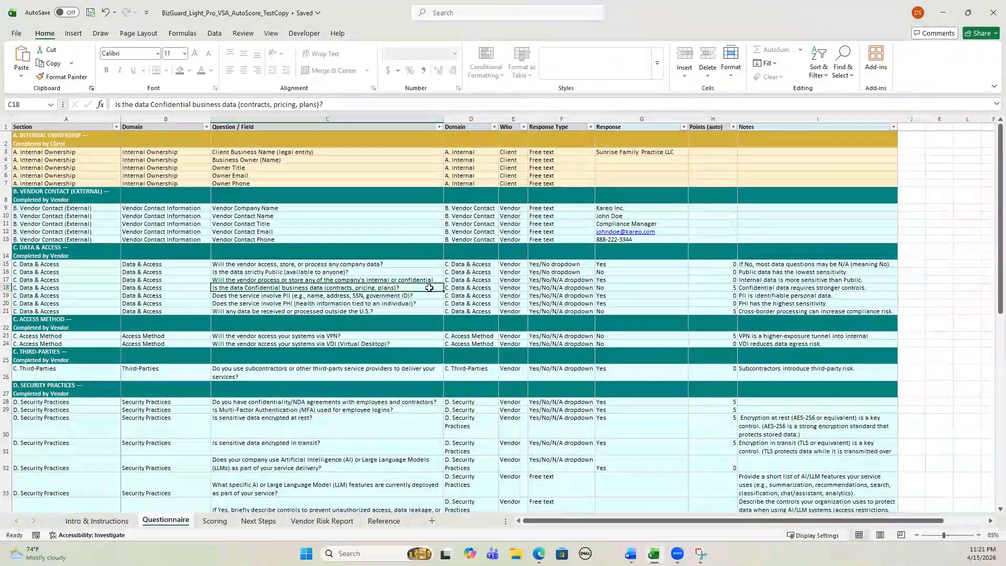
pyautogui.click(318, 296)
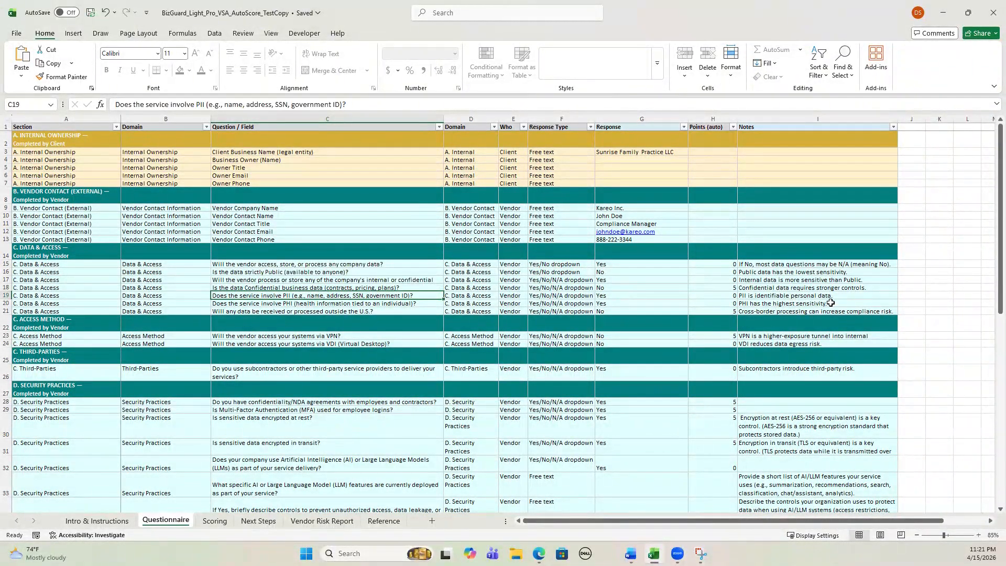
pyautogui.click(613, 295)
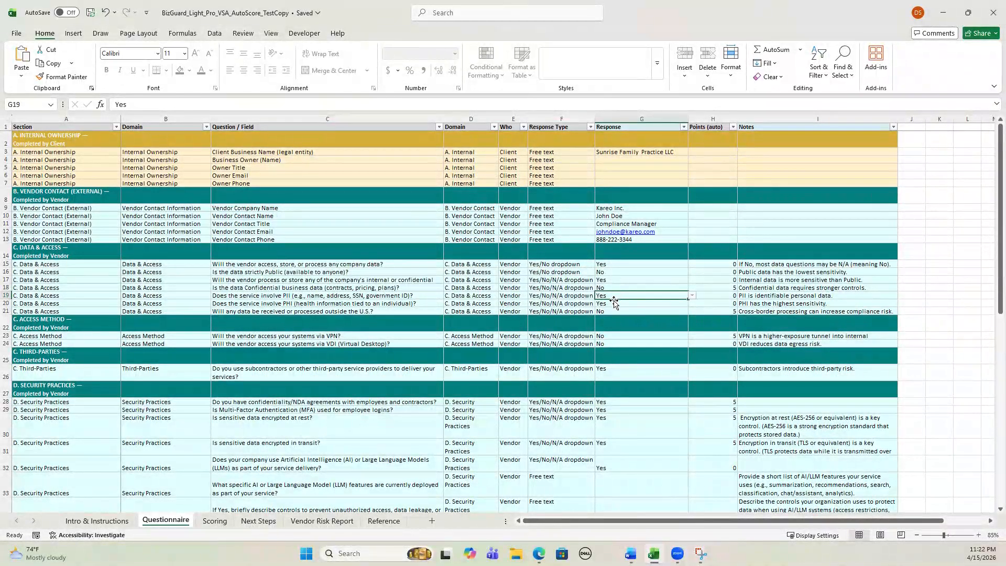
pyautogui.click(614, 303)
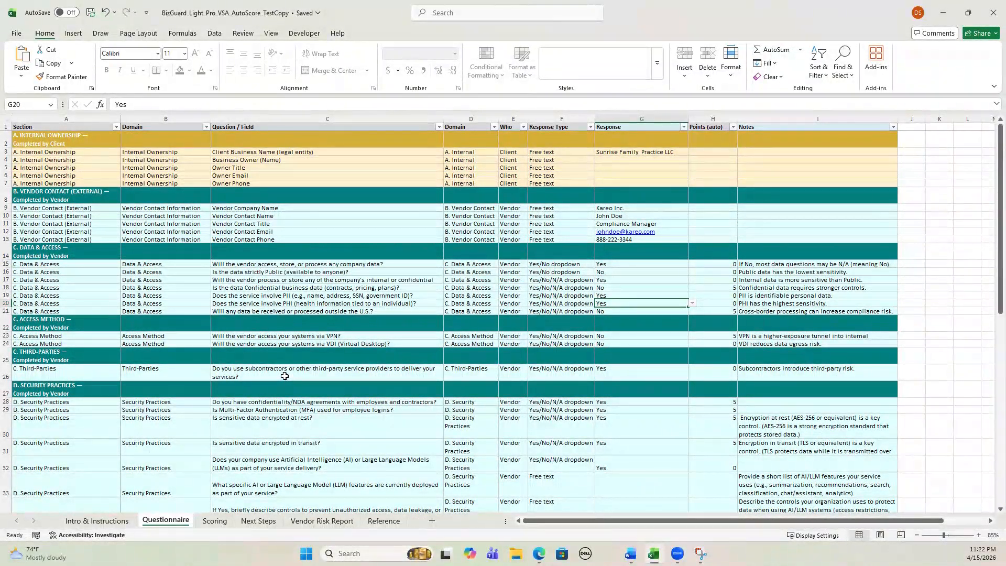
# Examine the Questionnaire's security answers on NDAs, MFA, encryption, AI/LLM use and training, through the business stability and ethics section
pyautogui.click(302, 402)
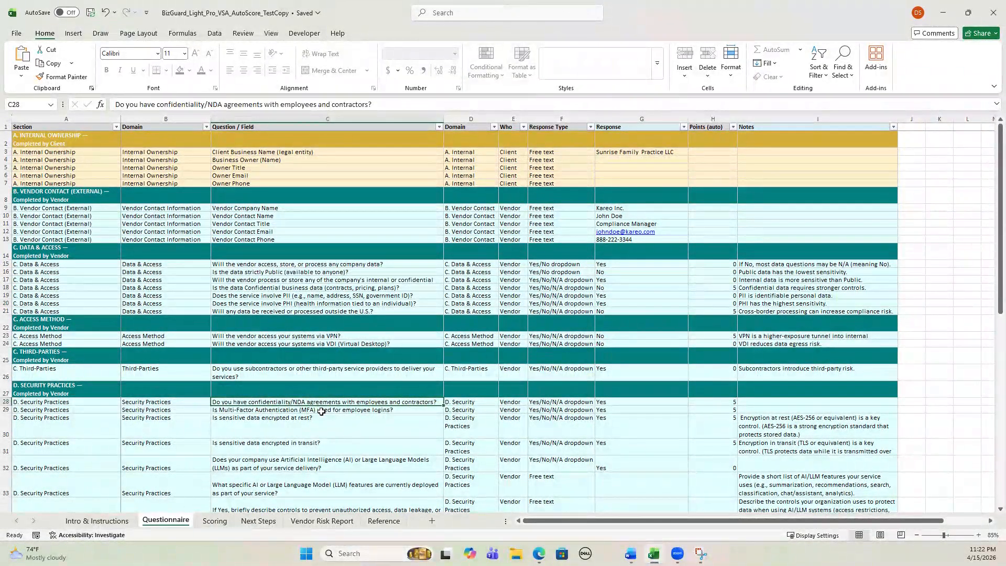
pyautogui.click(313, 410)
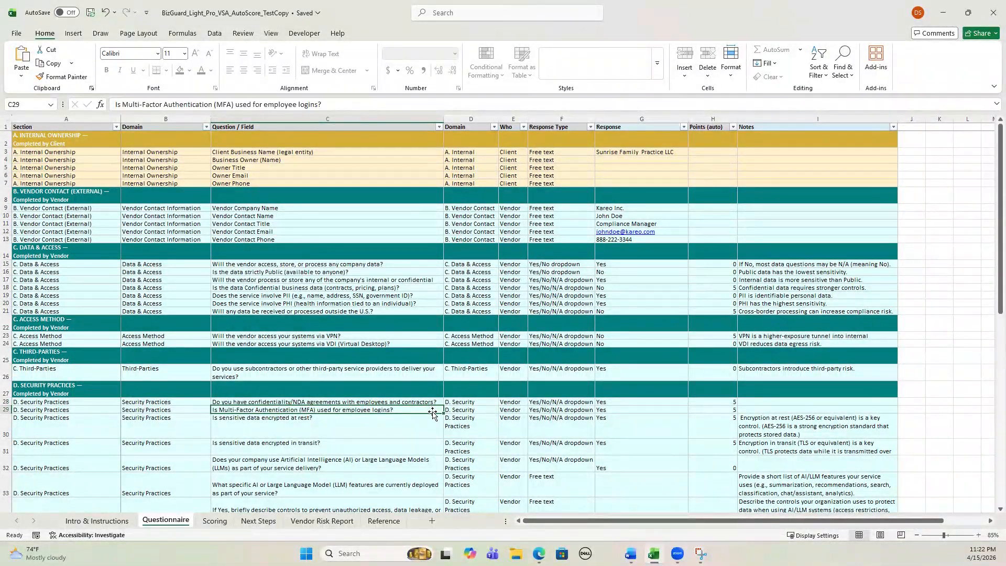
pyautogui.click(313, 429)
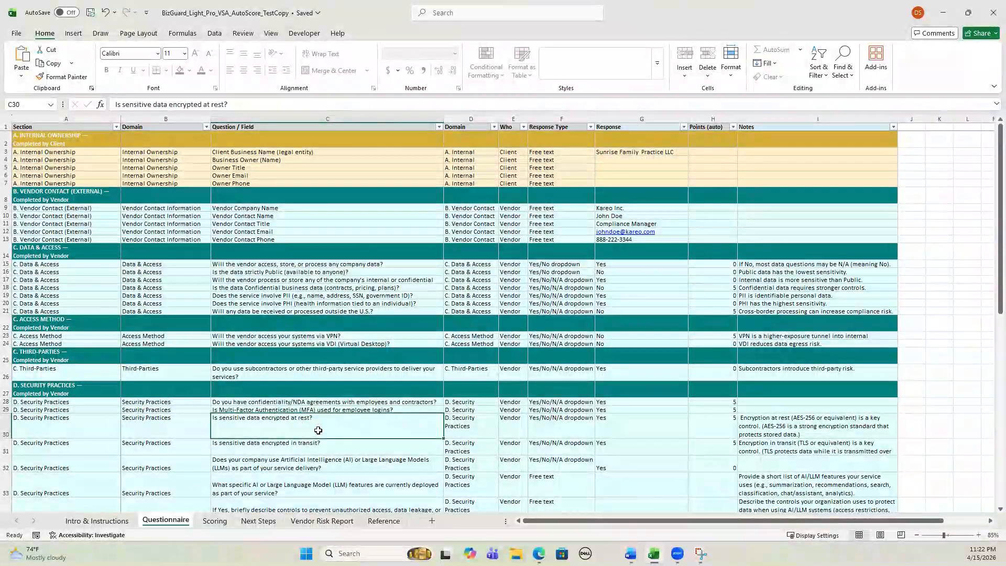
pyautogui.scroll(-1, 377, 447)
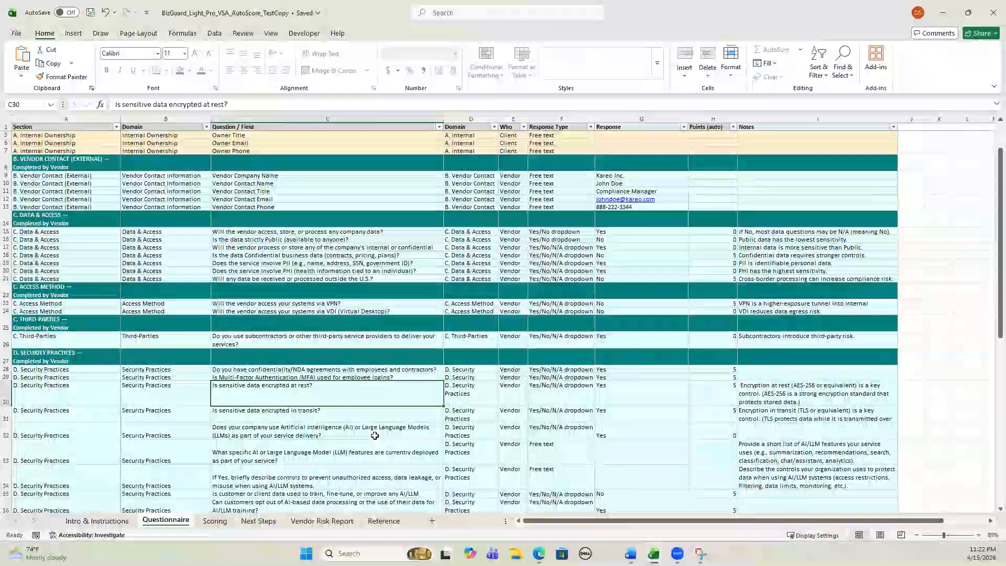
pyautogui.click(380, 434)
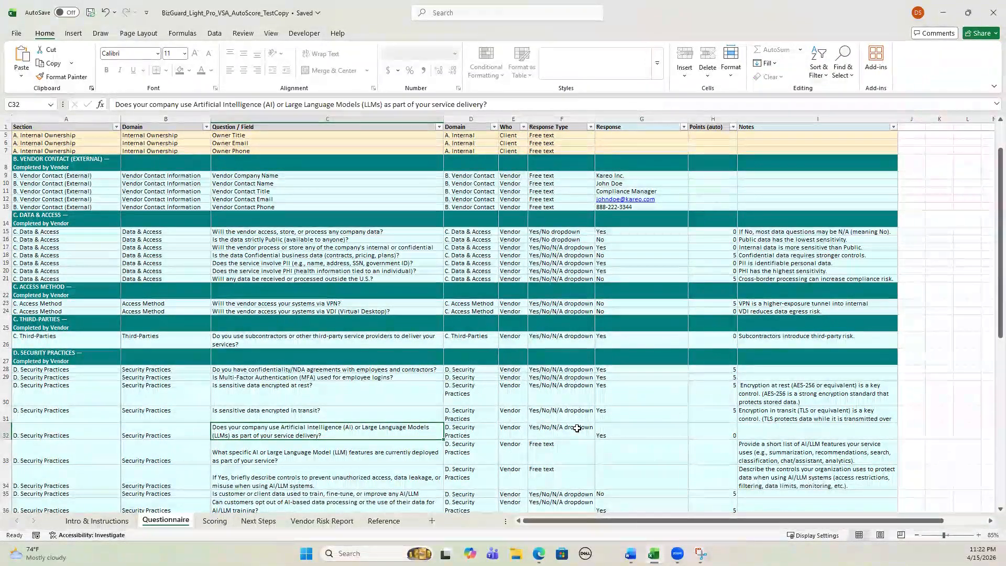
pyautogui.click(630, 493)
pyautogui.scroll(-2, 638, 478)
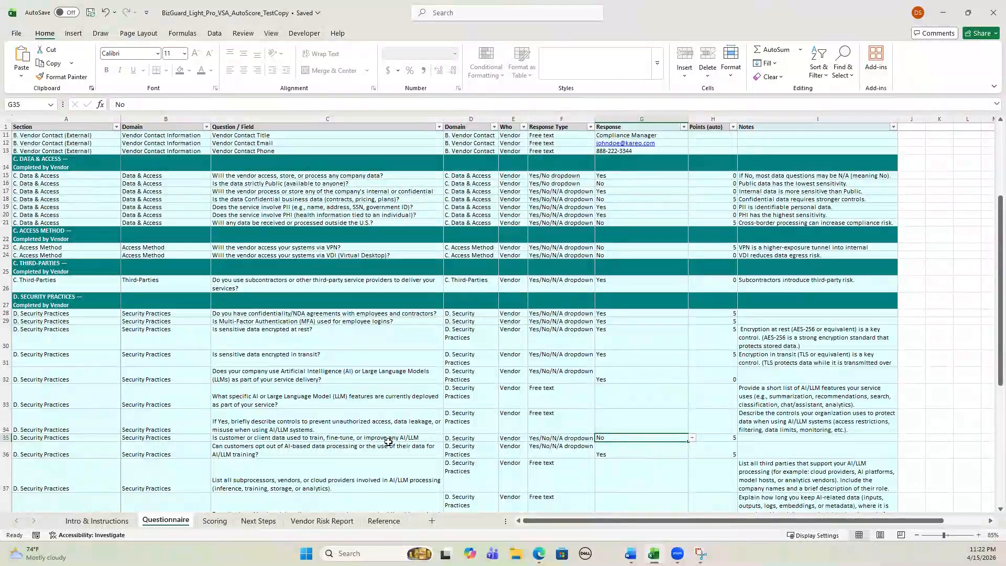
pyautogui.click(301, 454)
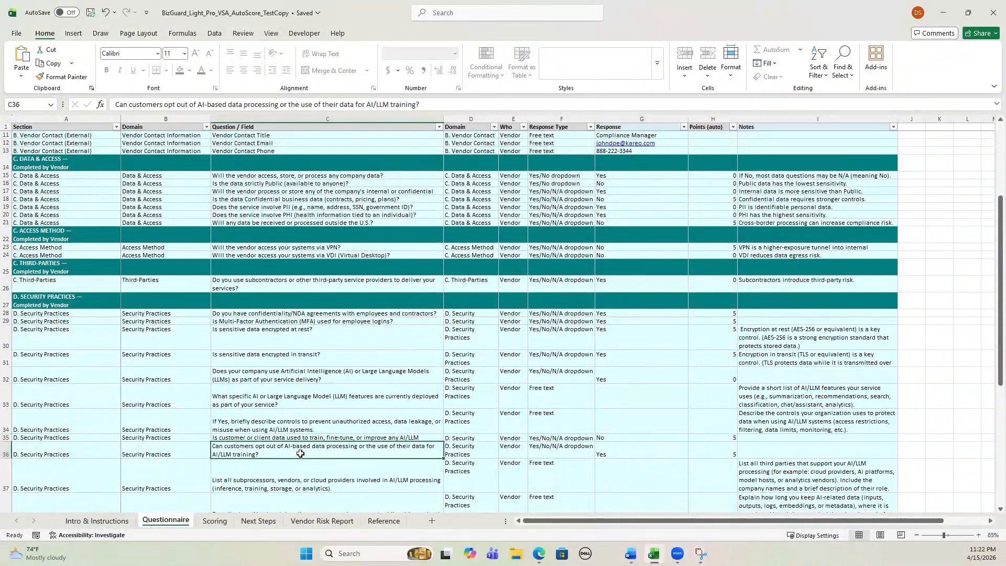
pyautogui.scroll(-2, 300, 454)
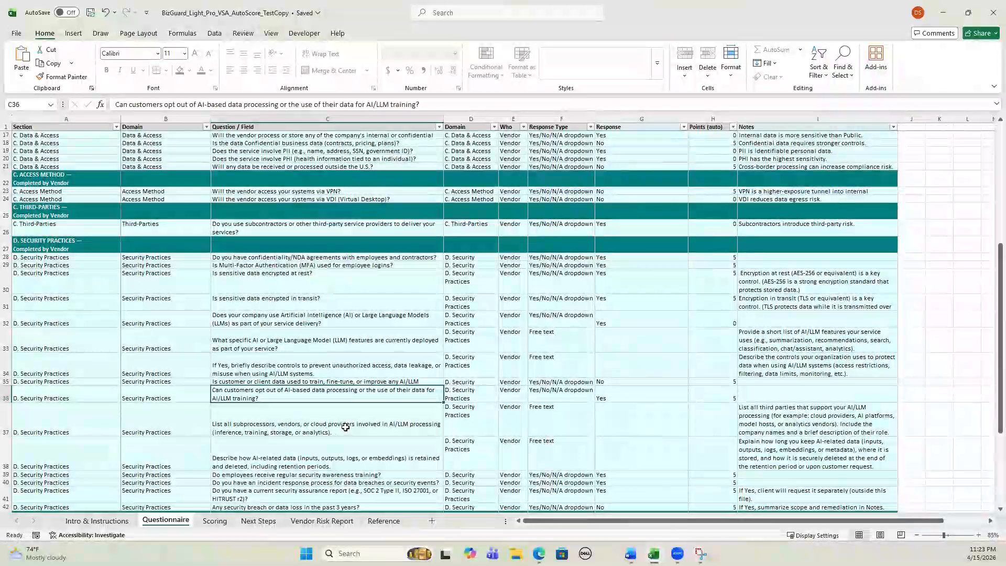
pyautogui.click(377, 468)
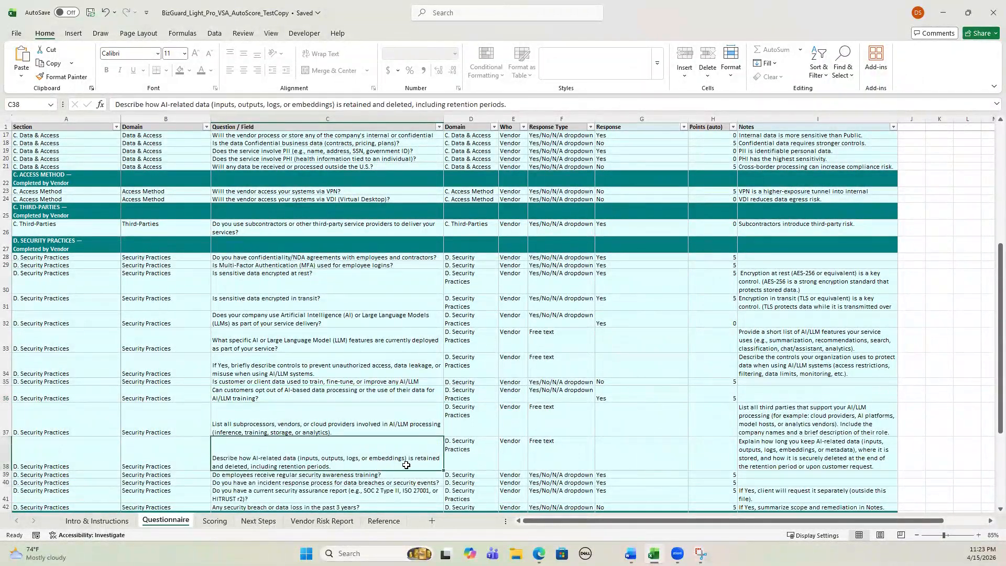
pyautogui.click(418, 476)
pyautogui.scroll(-2, 418, 479)
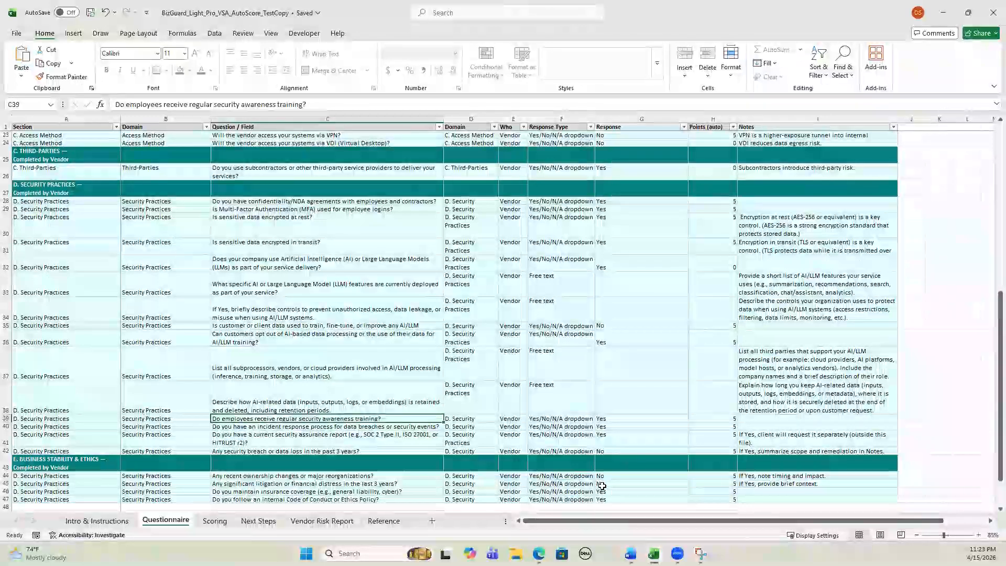
pyautogui.scroll(-2, 491, 433)
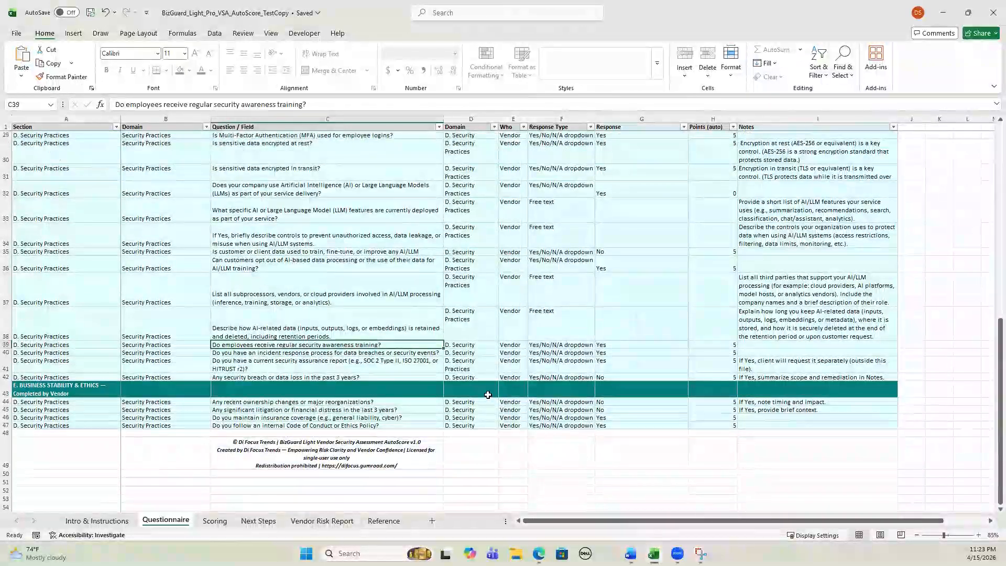
# On the Vendor Risk Report sheet, set the vendor's primary role in the organization to Clinical/Patient Care
pyautogui.click(312, 522)
pyautogui.scroll(10, 328, 438)
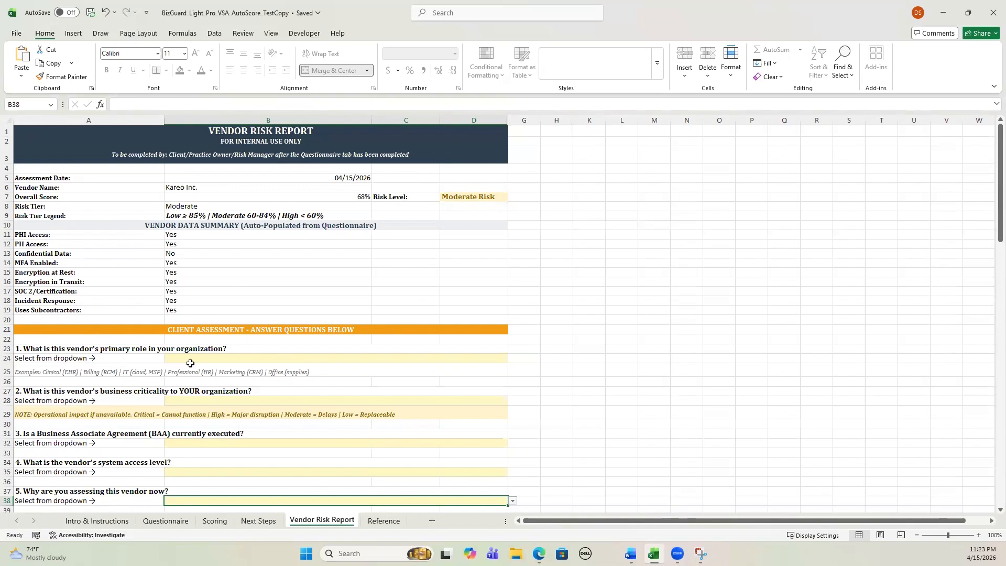
pyautogui.click(207, 358)
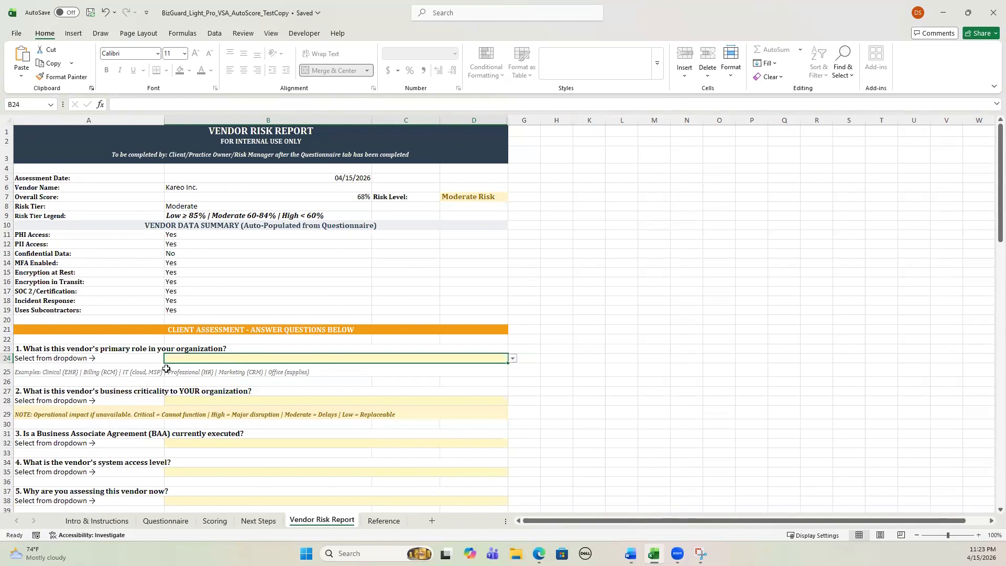
pyautogui.click(513, 359)
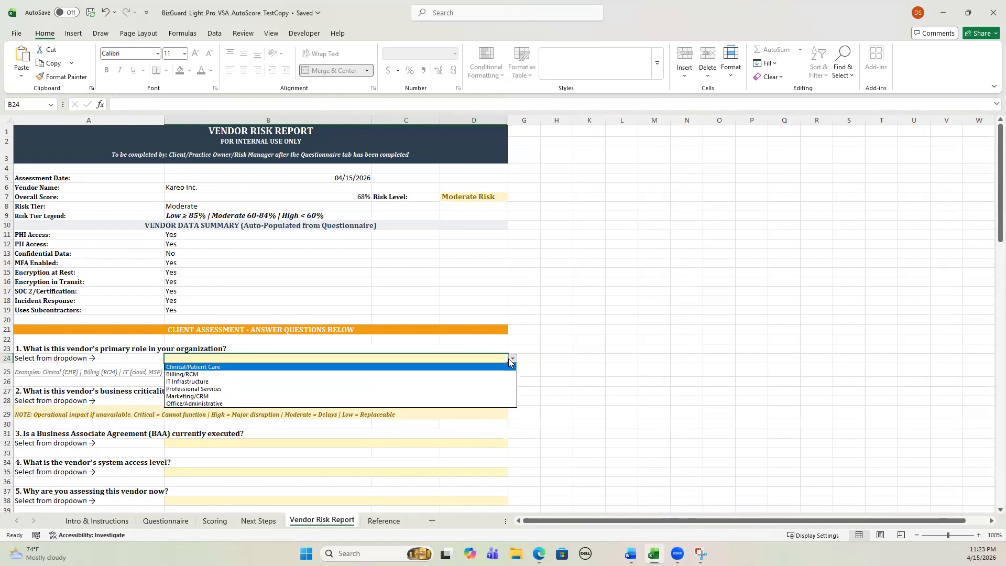
pyautogui.click(225, 368)
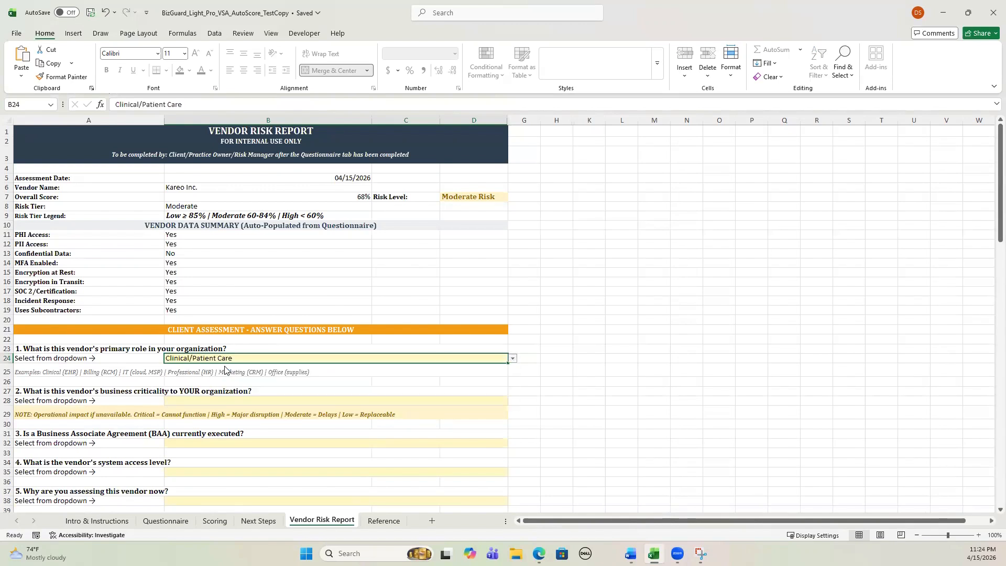
# Set the vendor's business criticality to Critical and the Business Associate Agreement answer to Yes - executed and current
pyautogui.click(186, 401)
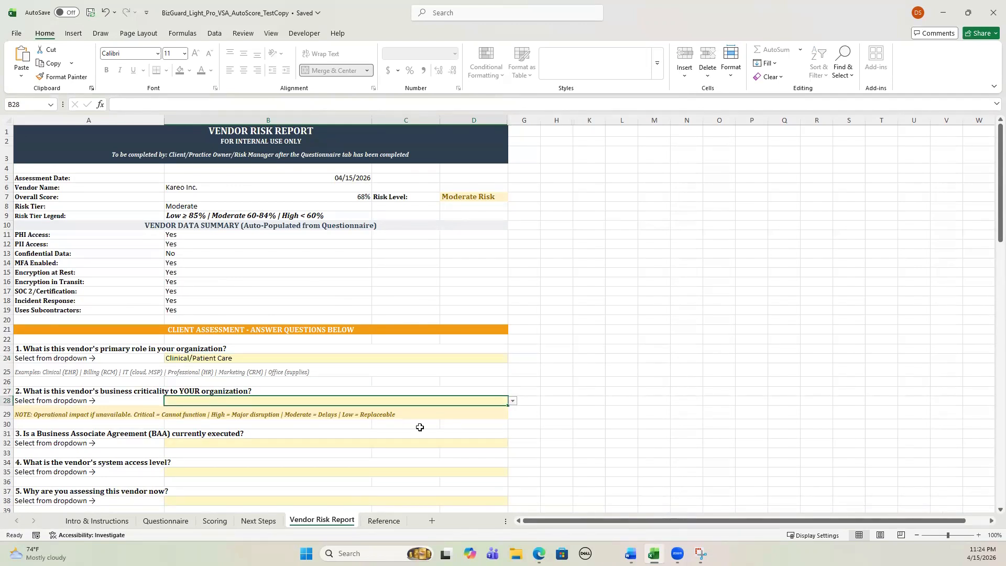
pyautogui.click(513, 401)
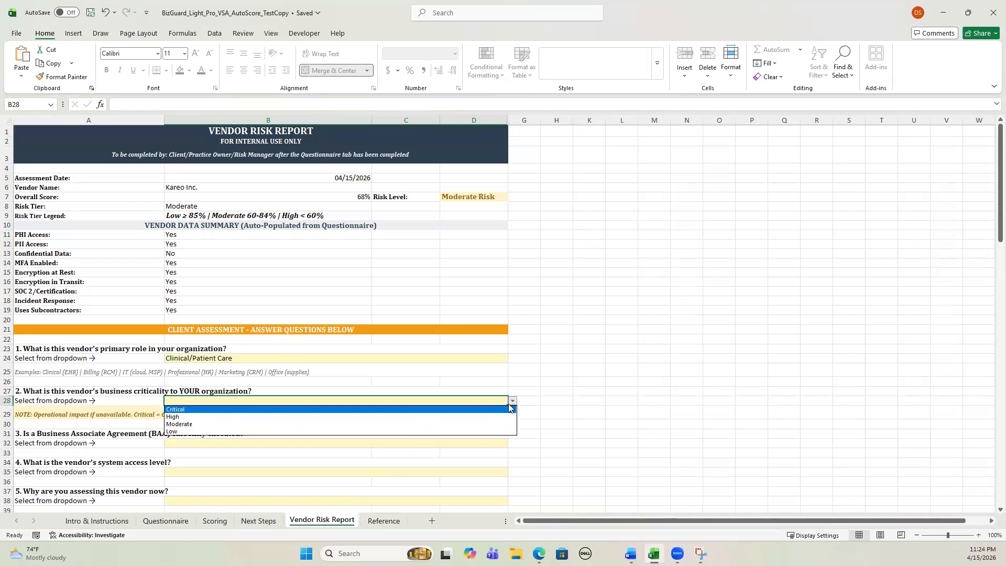
pyautogui.click(326, 409)
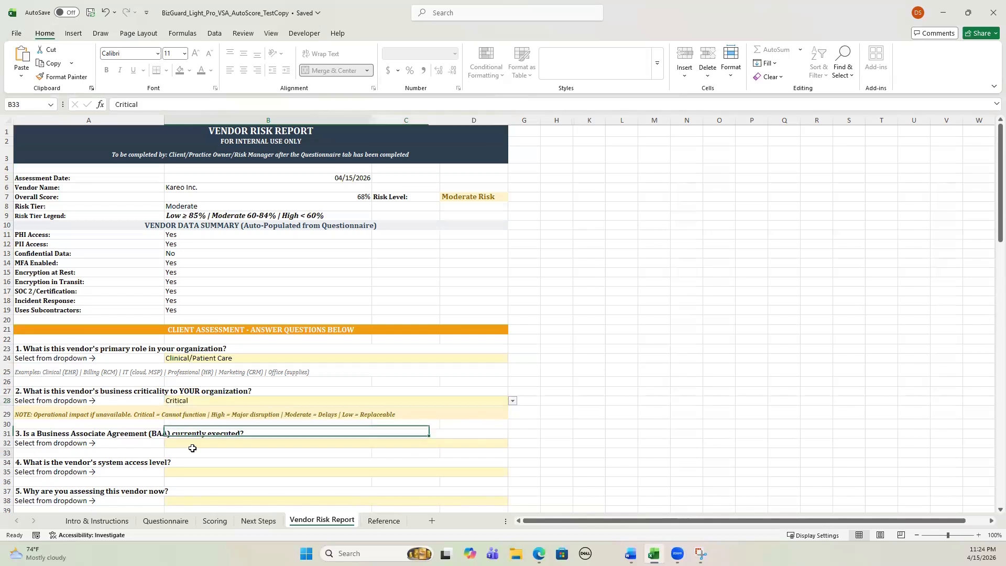
pyautogui.click(193, 449)
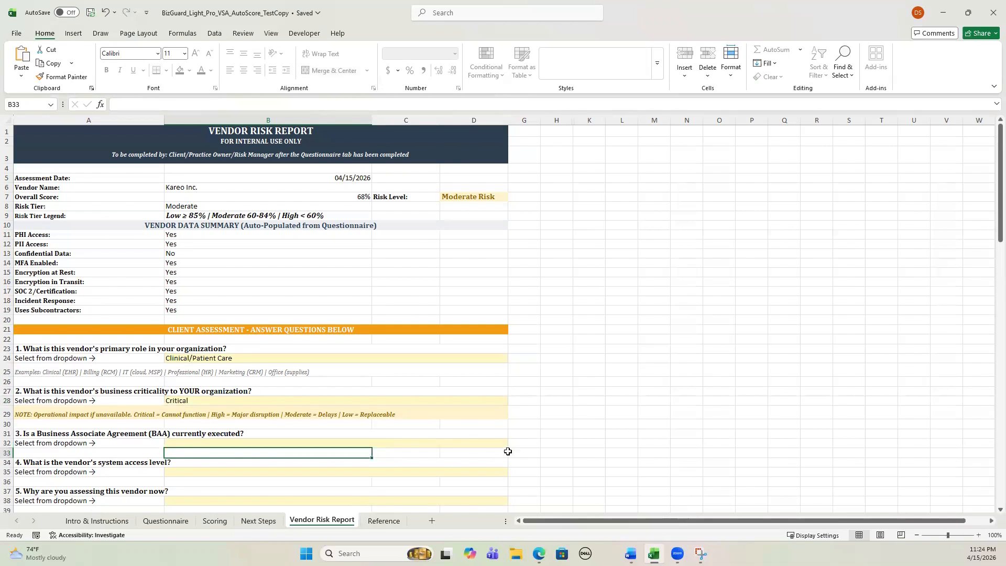
pyautogui.click(365, 443)
pyautogui.click(513, 443)
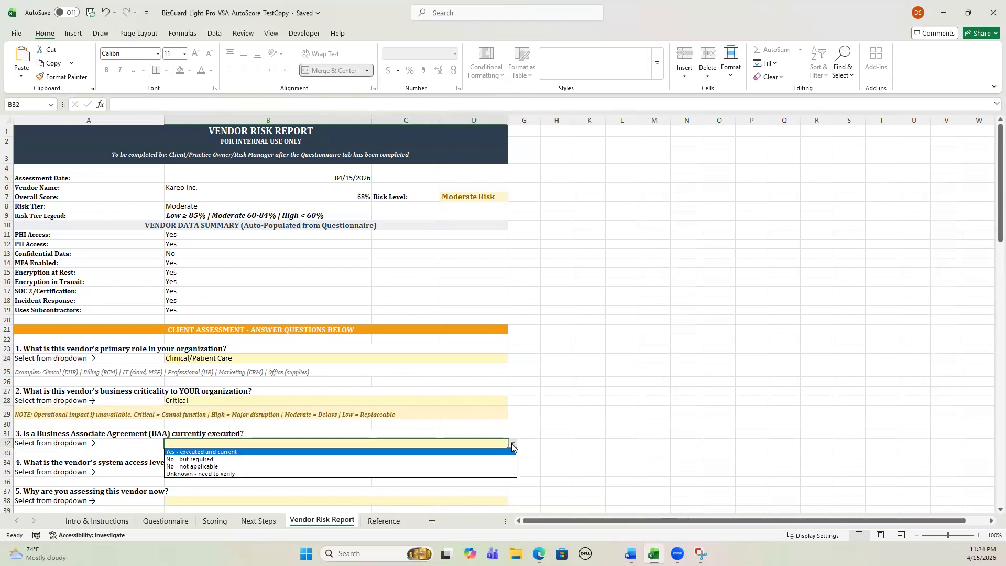
pyautogui.click(335, 452)
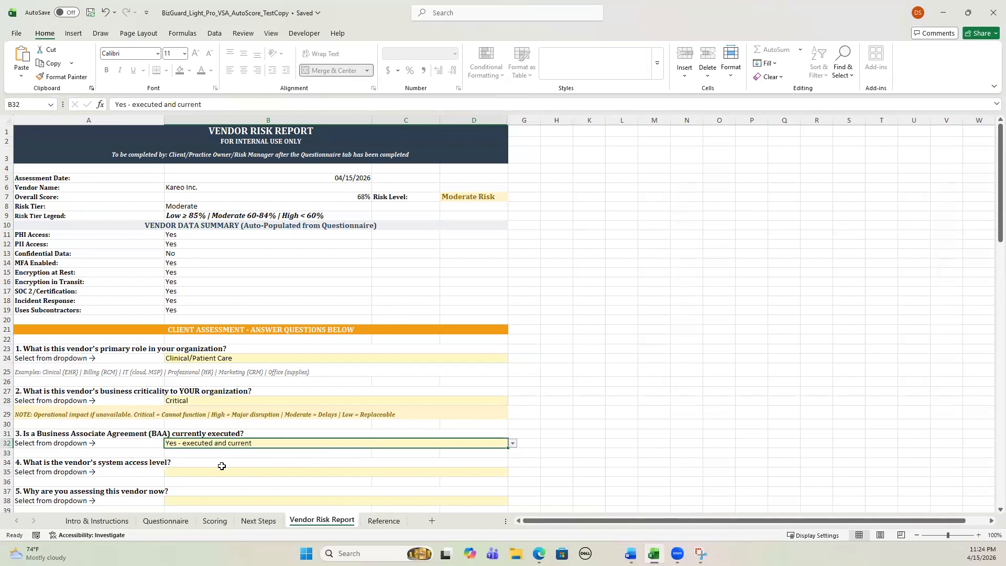
# Set the vendor's system access level to Full administrative access and the reason for assessing the vendor to Annual review
pyautogui.click(190, 470)
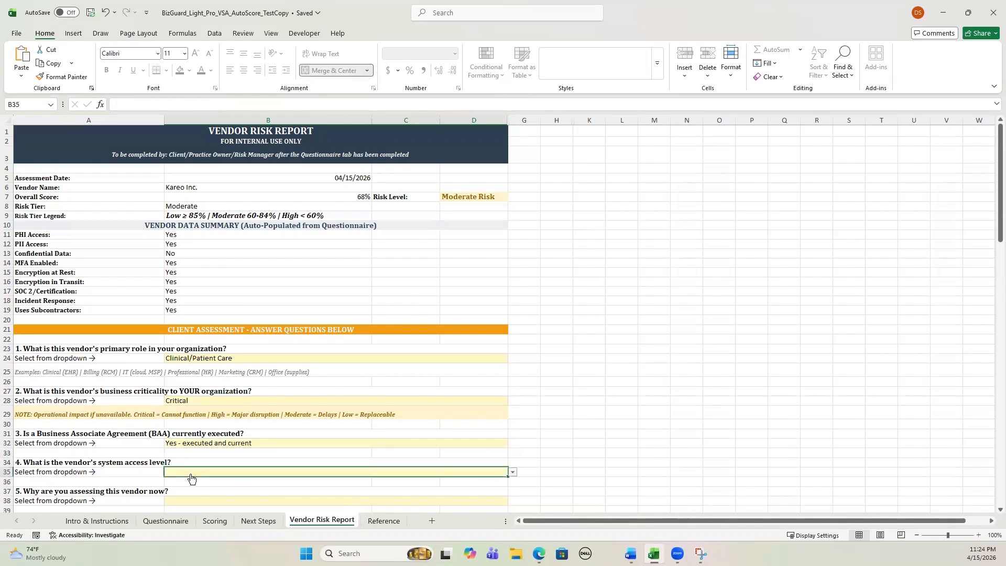
pyautogui.click(513, 472)
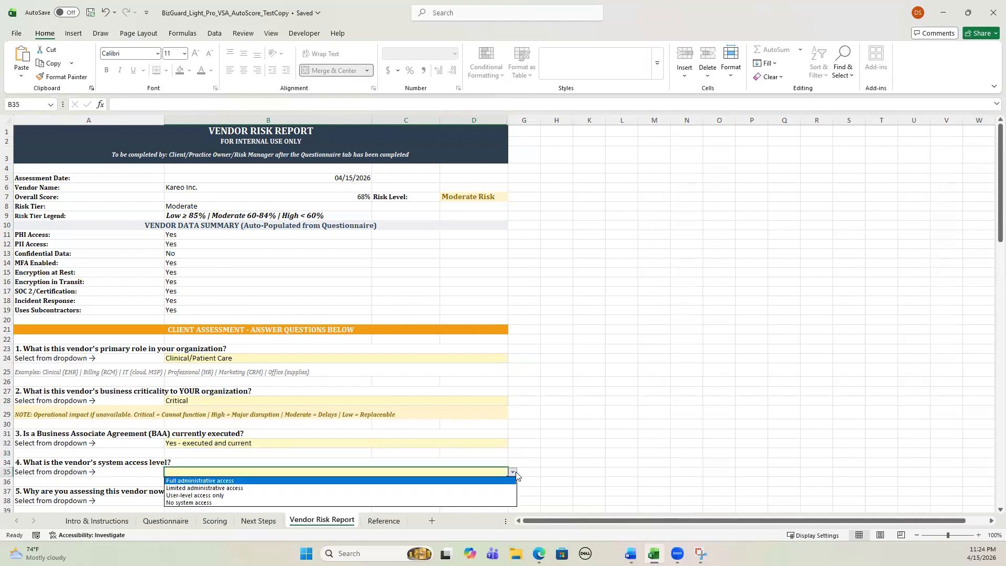
pyautogui.click(275, 483)
pyautogui.scroll(-2, 265, 461)
pyautogui.click(210, 435)
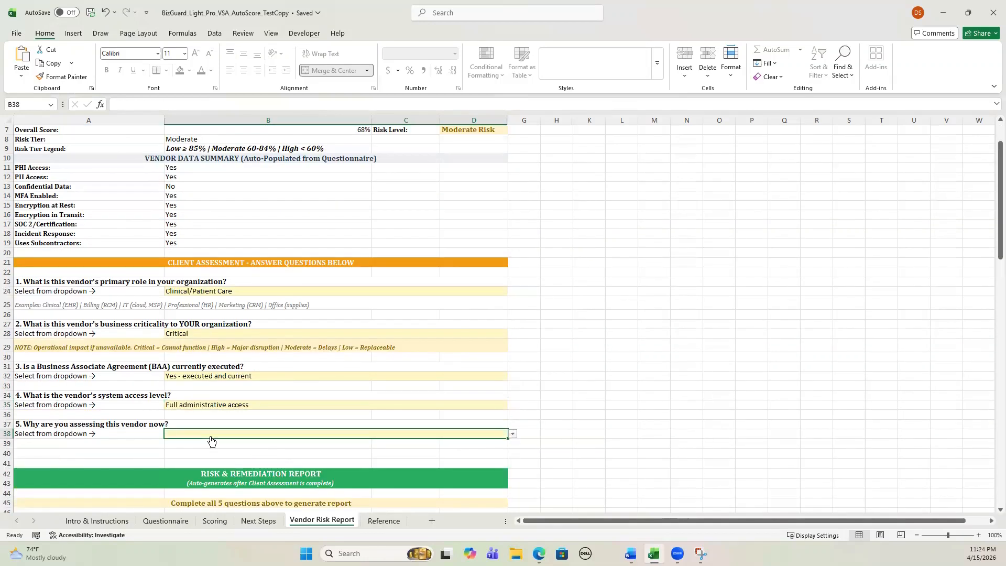
pyautogui.click(512, 434)
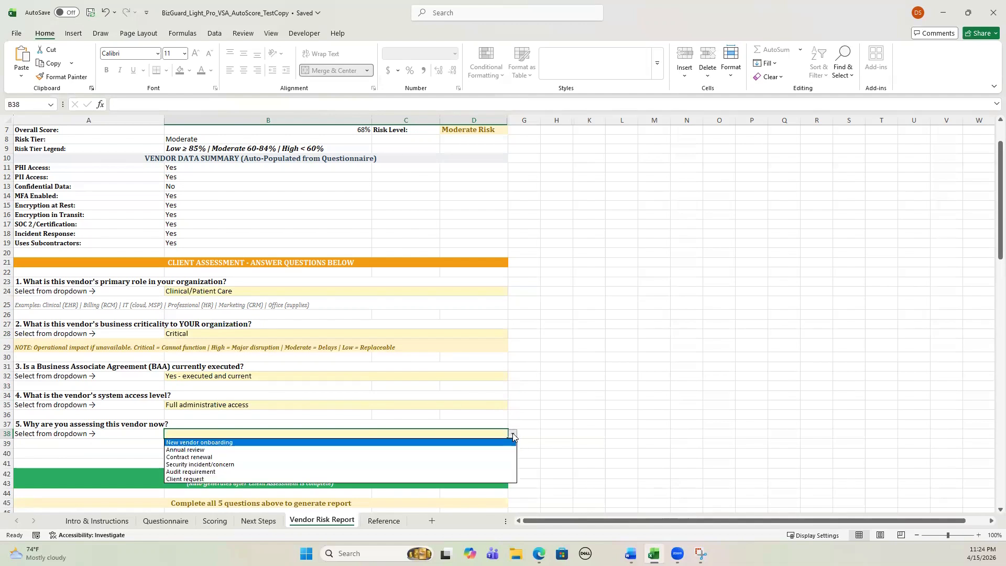
pyautogui.click(225, 451)
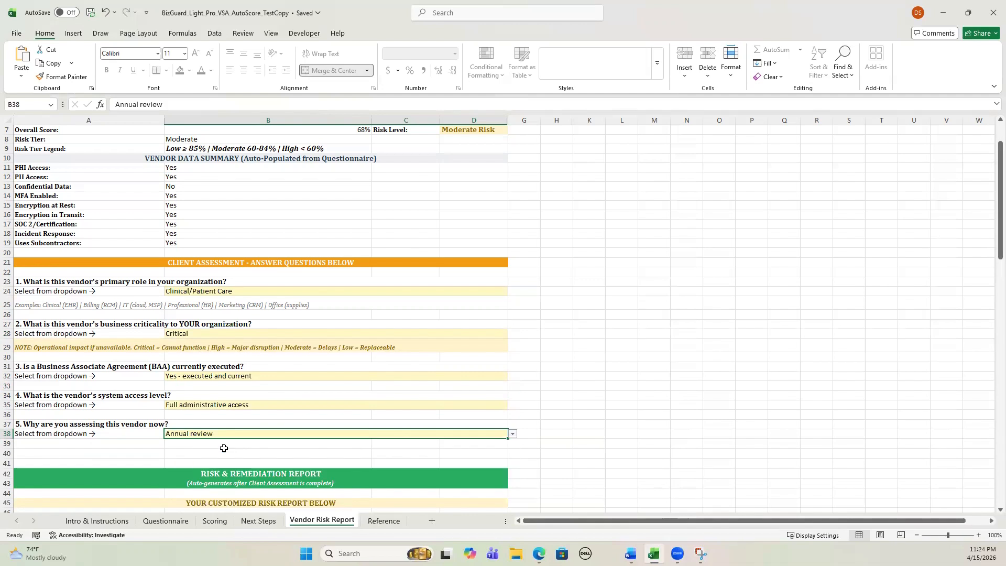
# Clear the answer to why the vendor is being assessed and reselect Annual review to regenerate the report
pyautogui.scroll(-5, 271, 441)
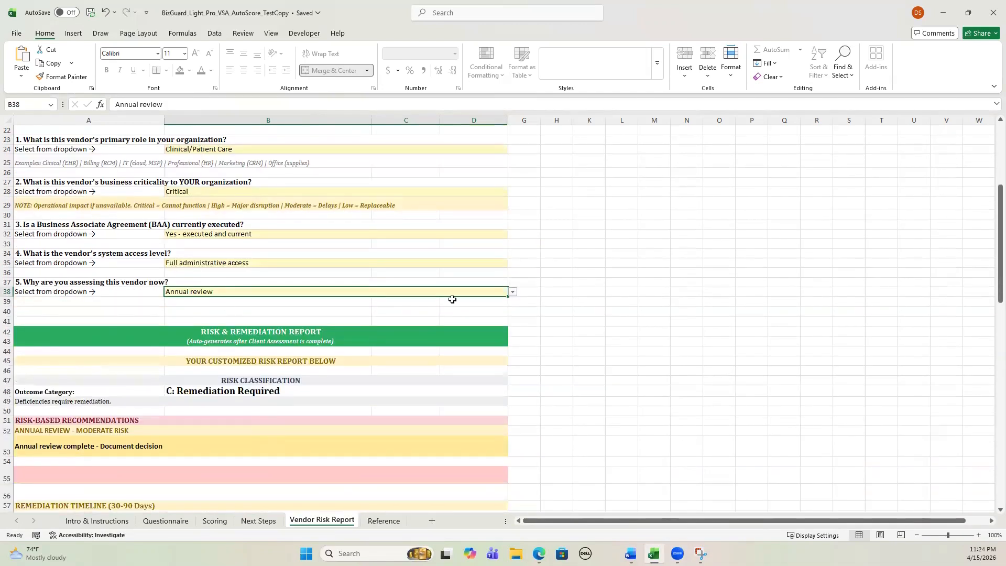
pyautogui.click(512, 293)
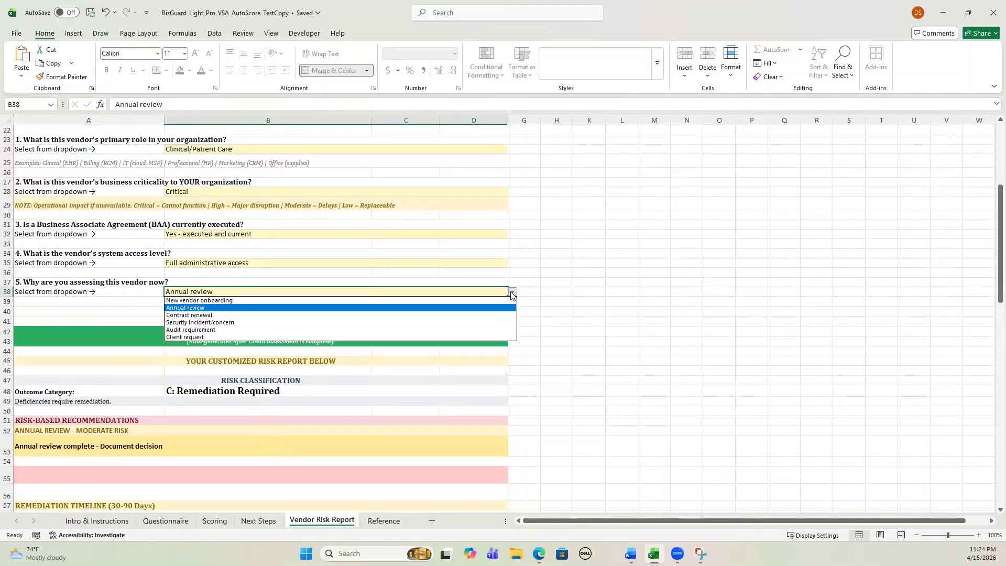
pyautogui.click(246, 293)
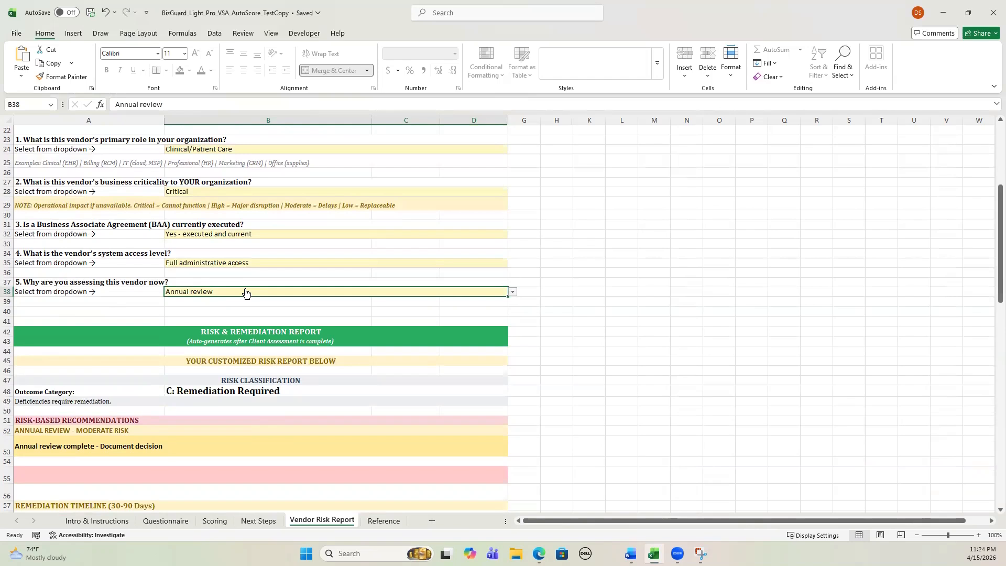
pyautogui.press('Delete')
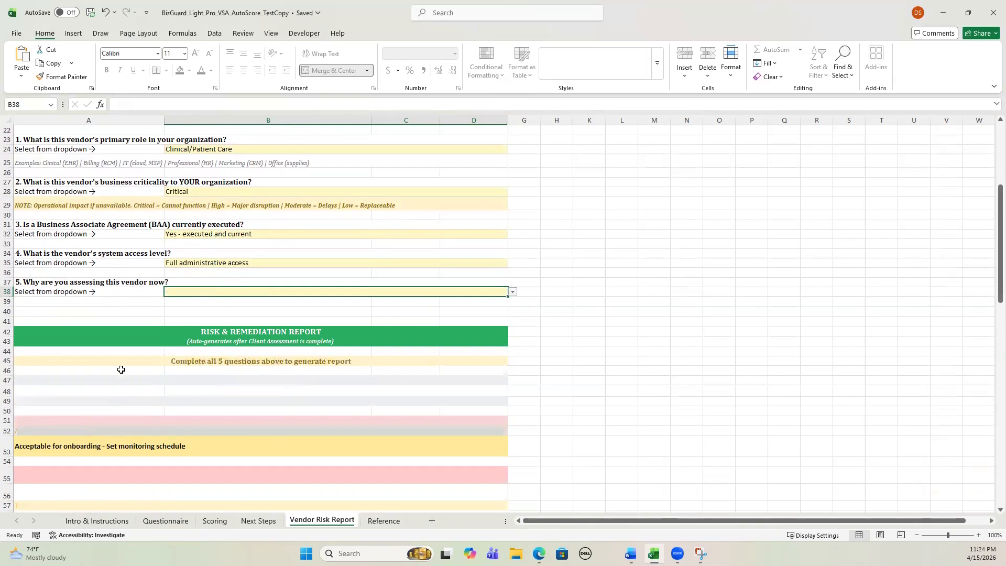
pyautogui.scroll(-3, 198, 413)
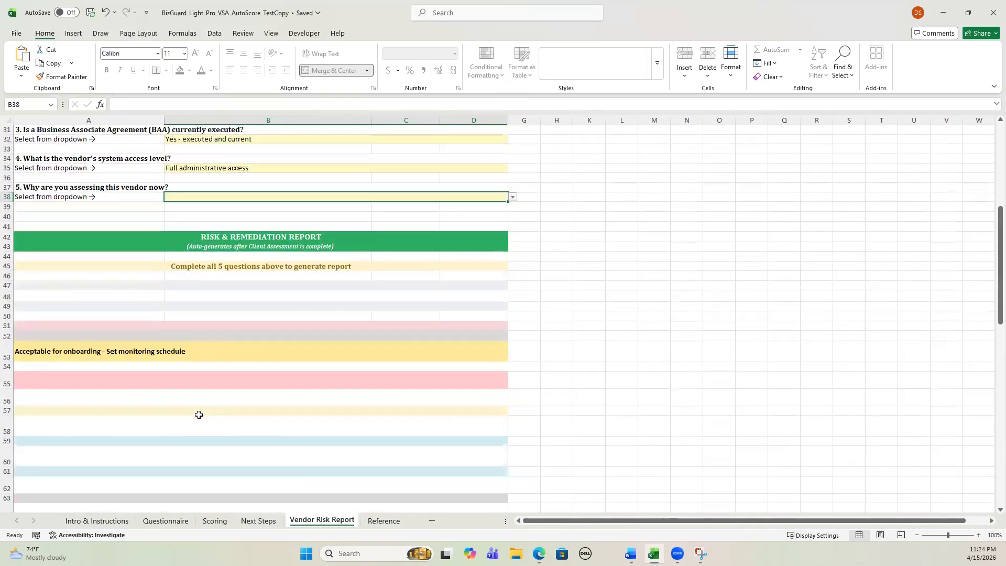
pyautogui.click(513, 198)
pyautogui.click(210, 214)
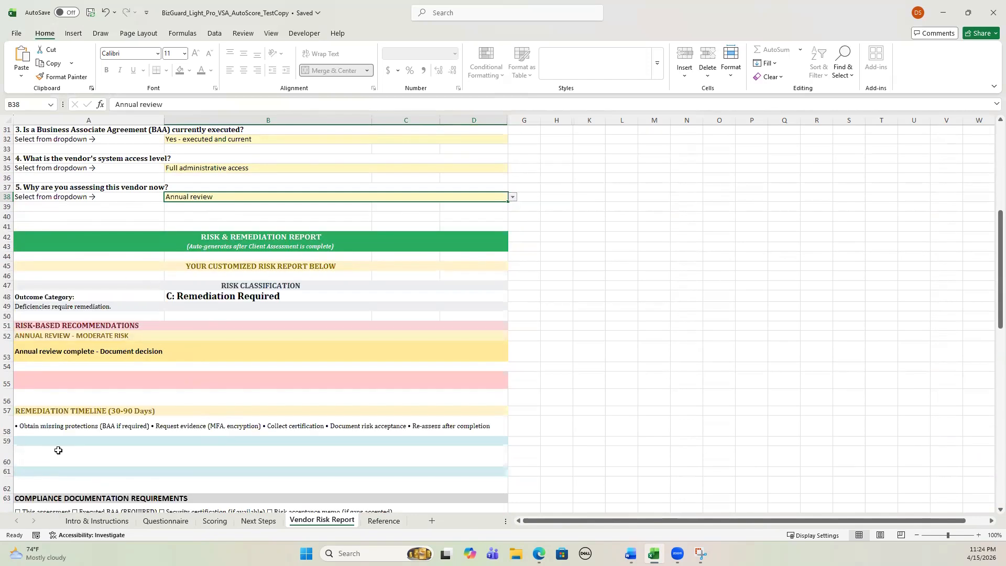
# Examine the generated report's risk classification, recommendations, remediation timeline, compliance documentation requirements, reassessment reminder and decision framework
pyautogui.scroll(-2, 224, 337)
pyautogui.scroll(-2, 224, 337)
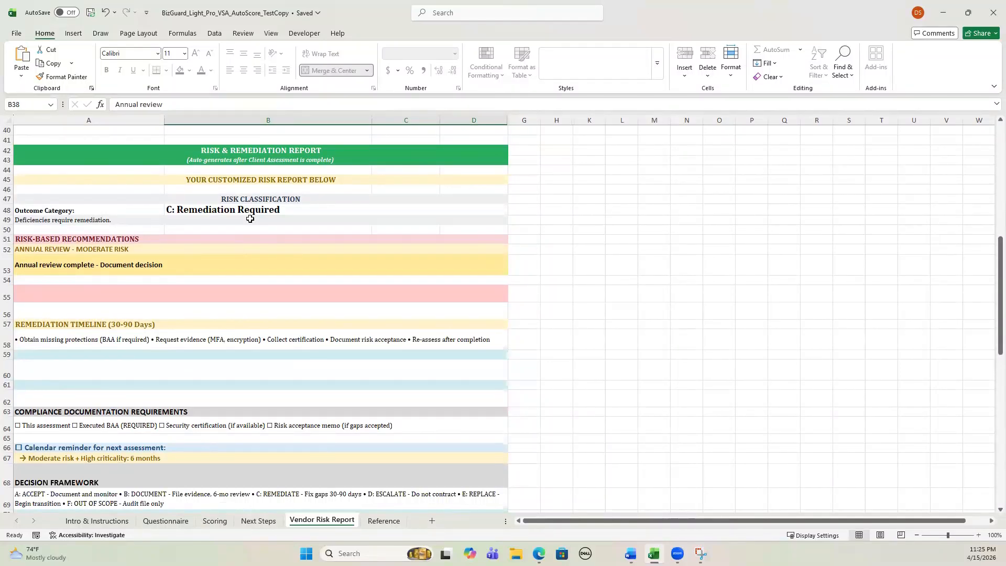
pyautogui.click(270, 341)
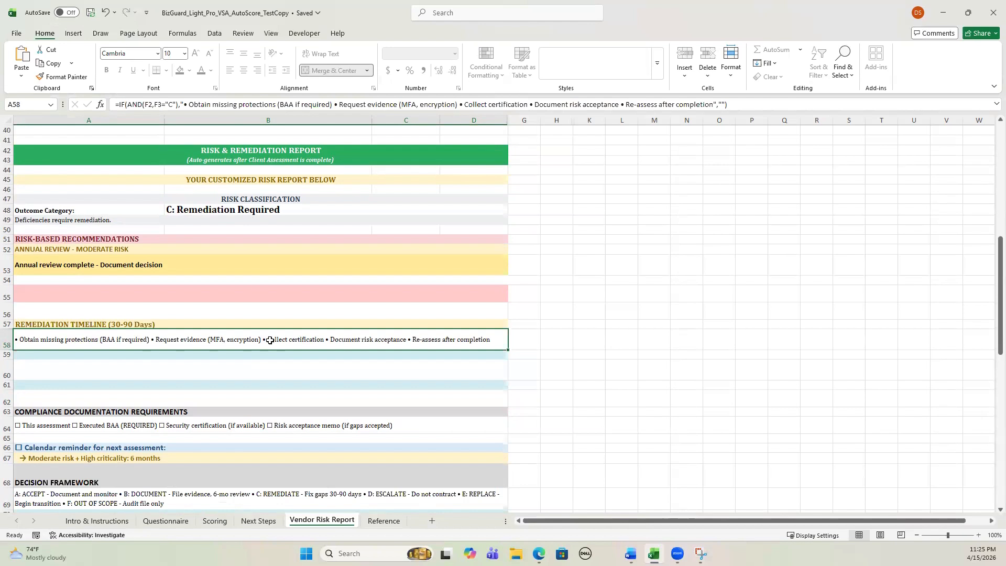
pyautogui.click(216, 325)
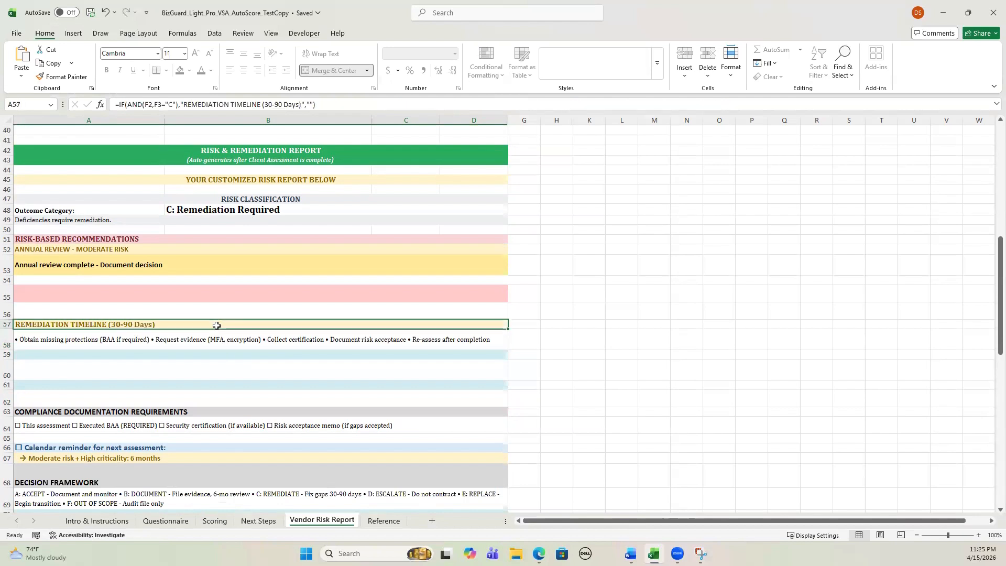
pyautogui.click(213, 340)
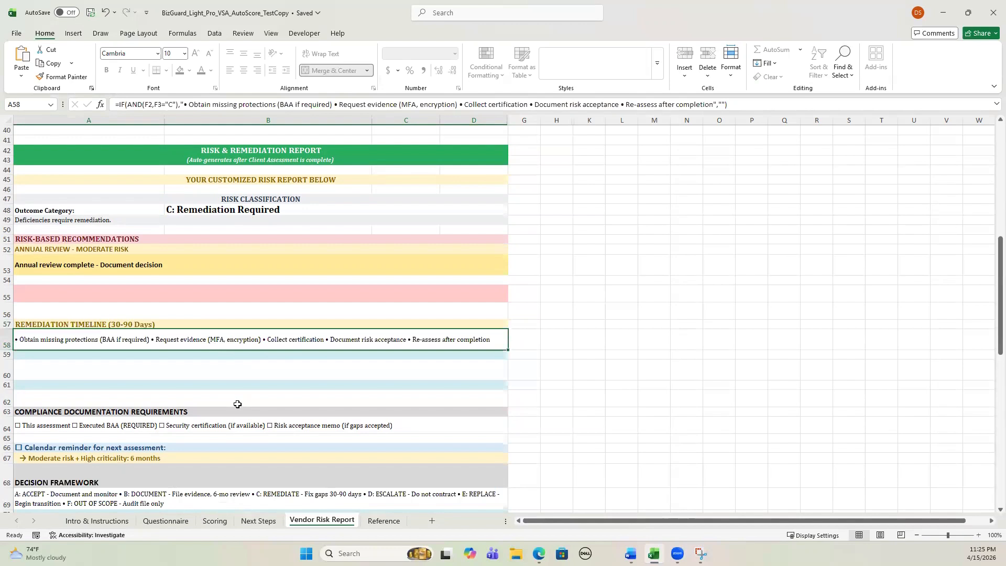
pyautogui.scroll(-2, 237, 404)
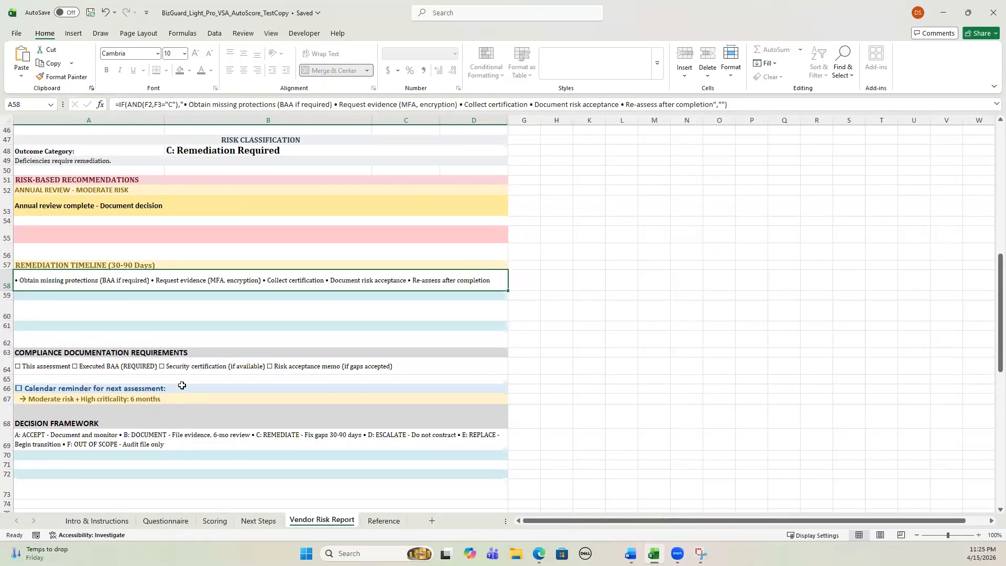
# Recheck the Vendor Risk Report from the vendor data summary and client assessment answers through the remediation timeline
pyautogui.scroll(10, 181, 385)
pyautogui.scroll(5, 418, 256)
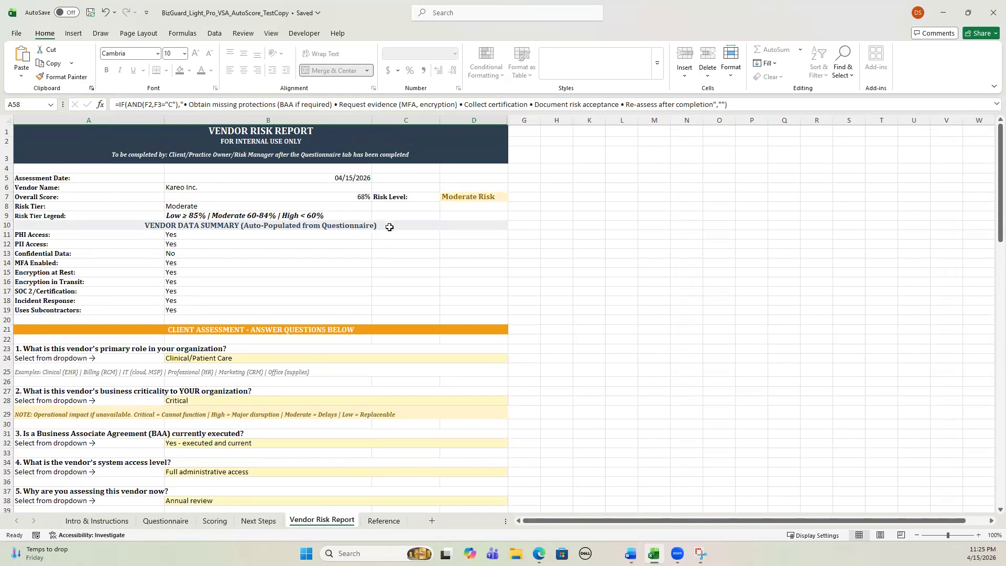
pyautogui.scroll(-3, 389, 226)
pyautogui.scroll(1, 390, 227)
pyautogui.scroll(-8, 391, 227)
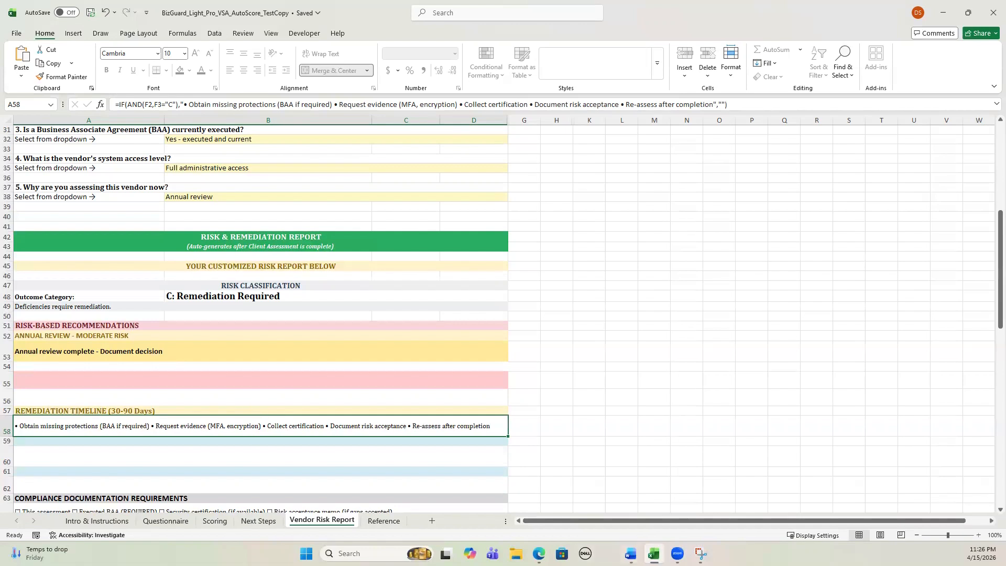
# Switch to the BizGuard Light Pro product page in Microsoft Edge and review its description and What You Get section
pyautogui.moveTo(654, 553)
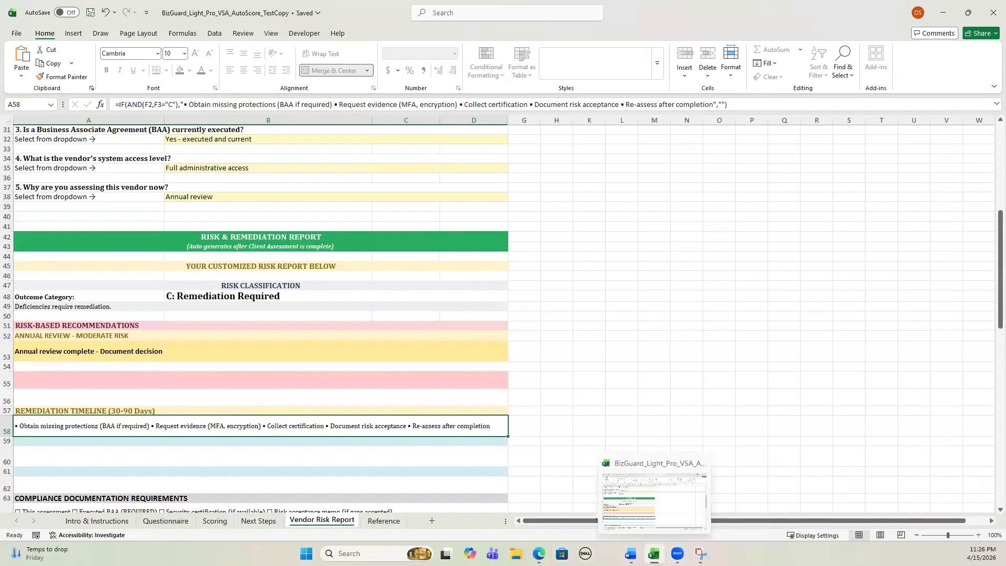
pyautogui.moveTo(539, 553)
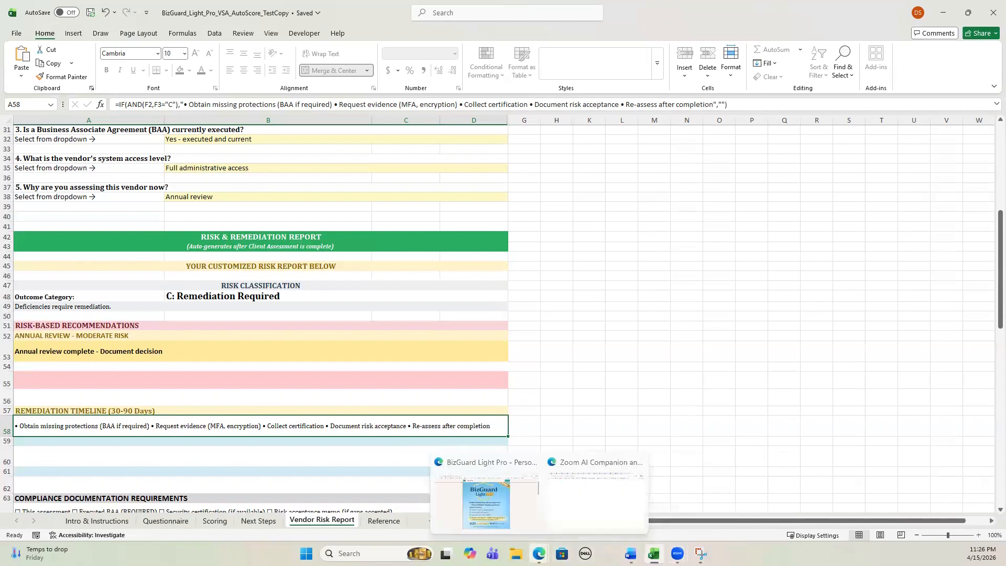
pyautogui.click(501, 504)
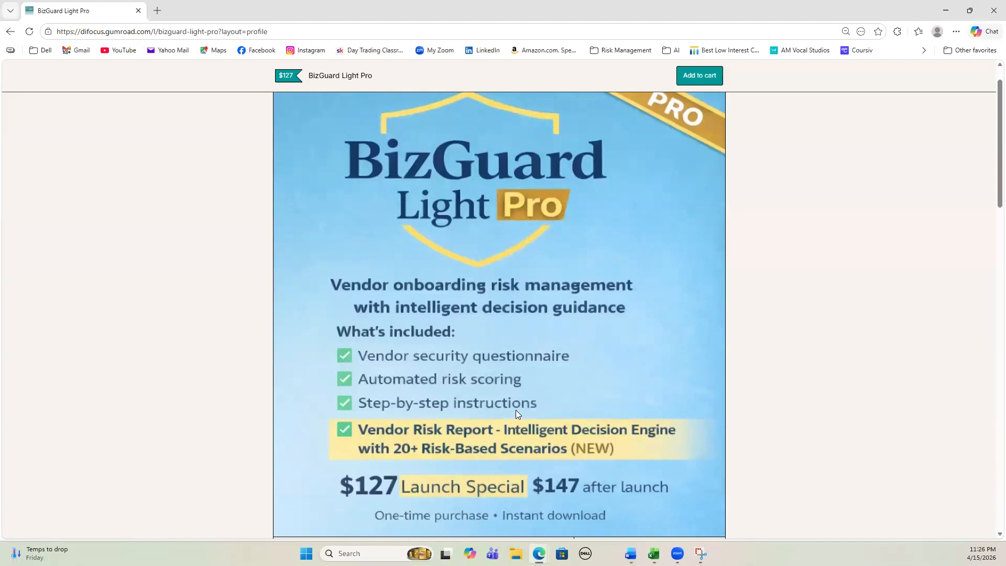
pyautogui.scroll(-1, 516, 410)
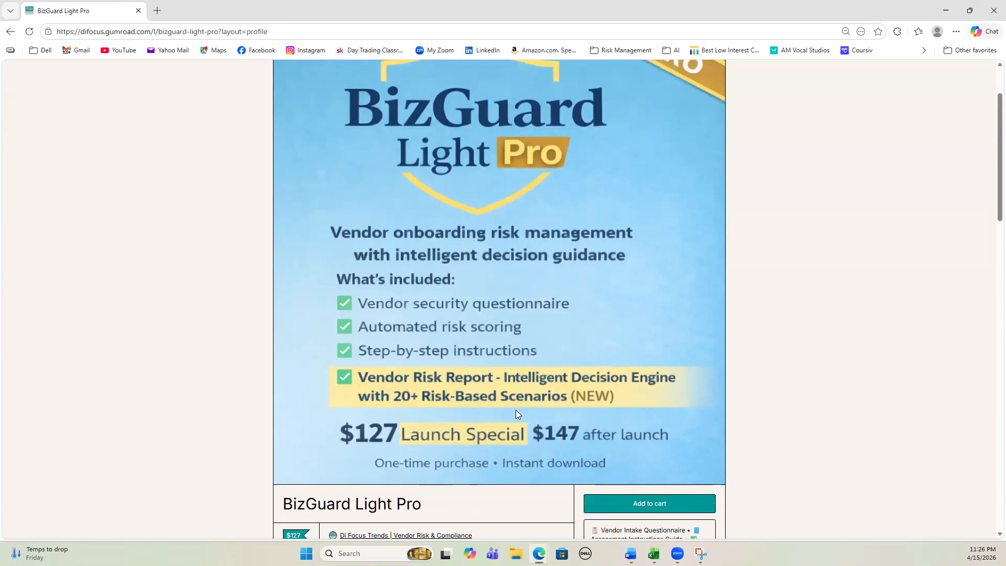
pyautogui.scroll(-6, 516, 411)
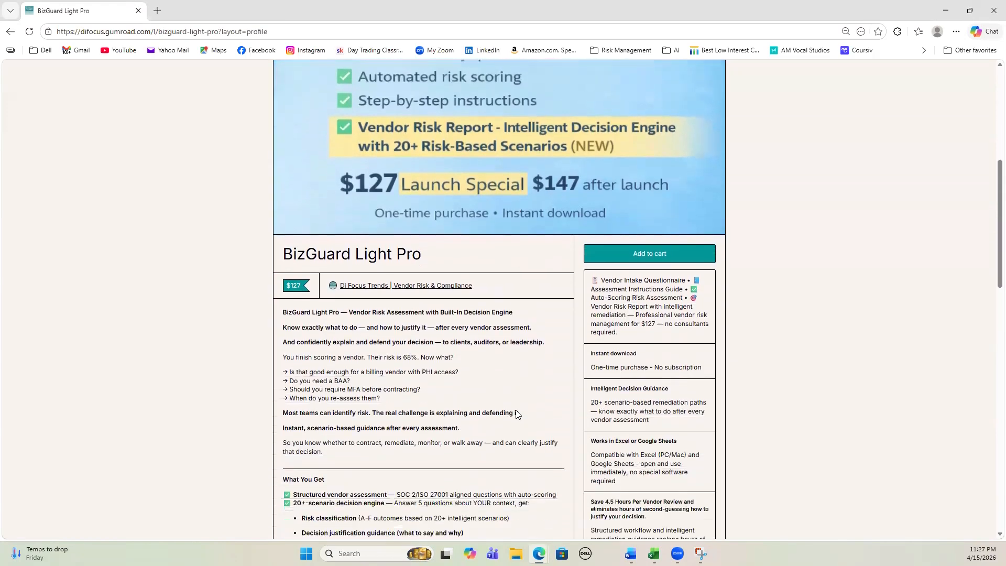
pyautogui.scroll(-1, 516, 414)
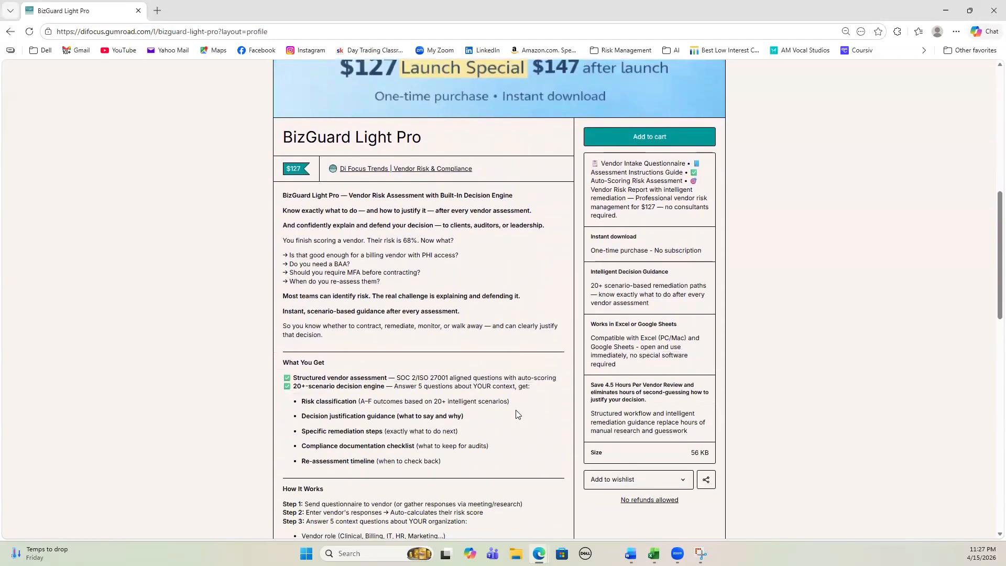